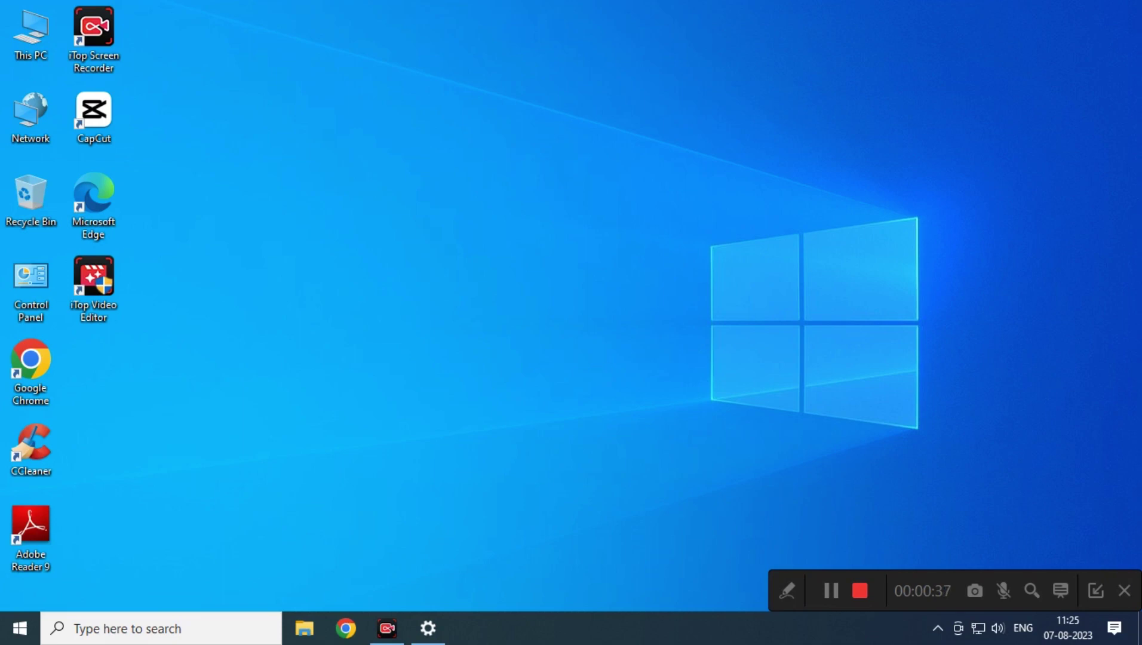
- Open Task Manager's list of startup programs and sort it by status with the enabled ones first
{"action": "key", "text": "ctrl+shift+Escape"}
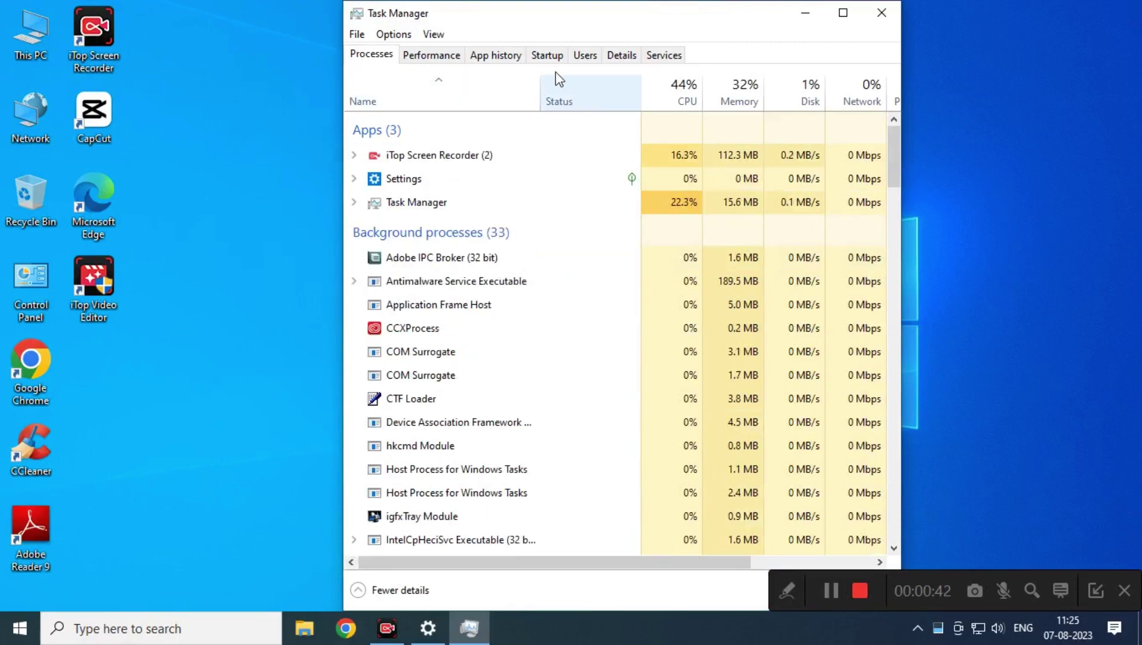
{"action": "left_click", "coordinate": [547, 55]}
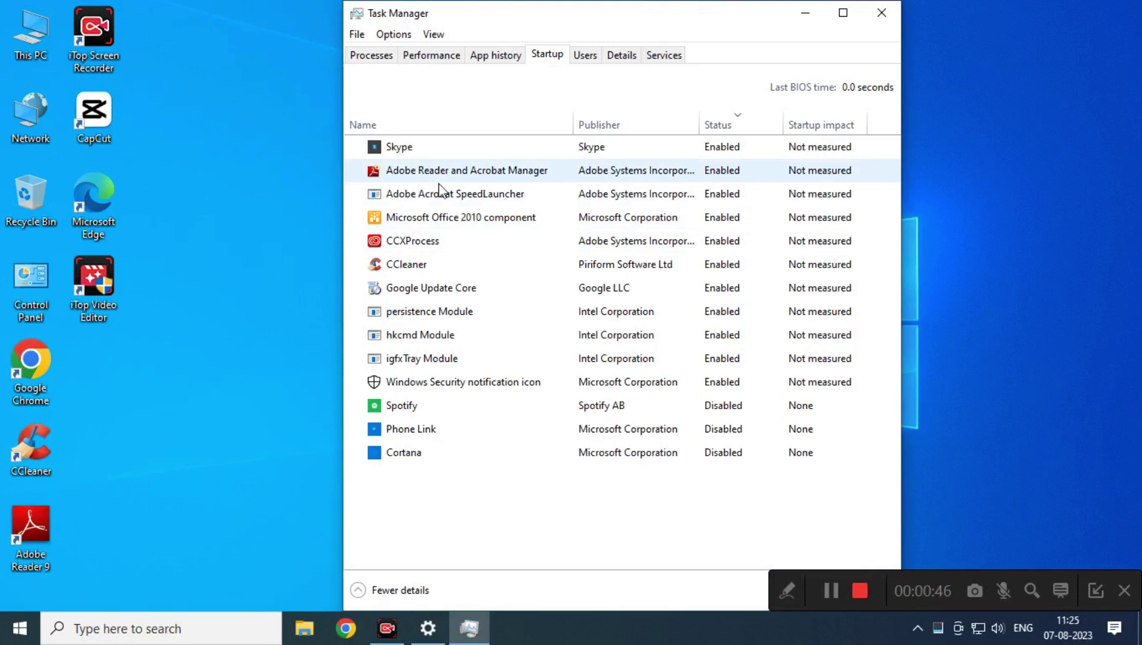
{"action": "left_click", "coordinate": [738, 127]}
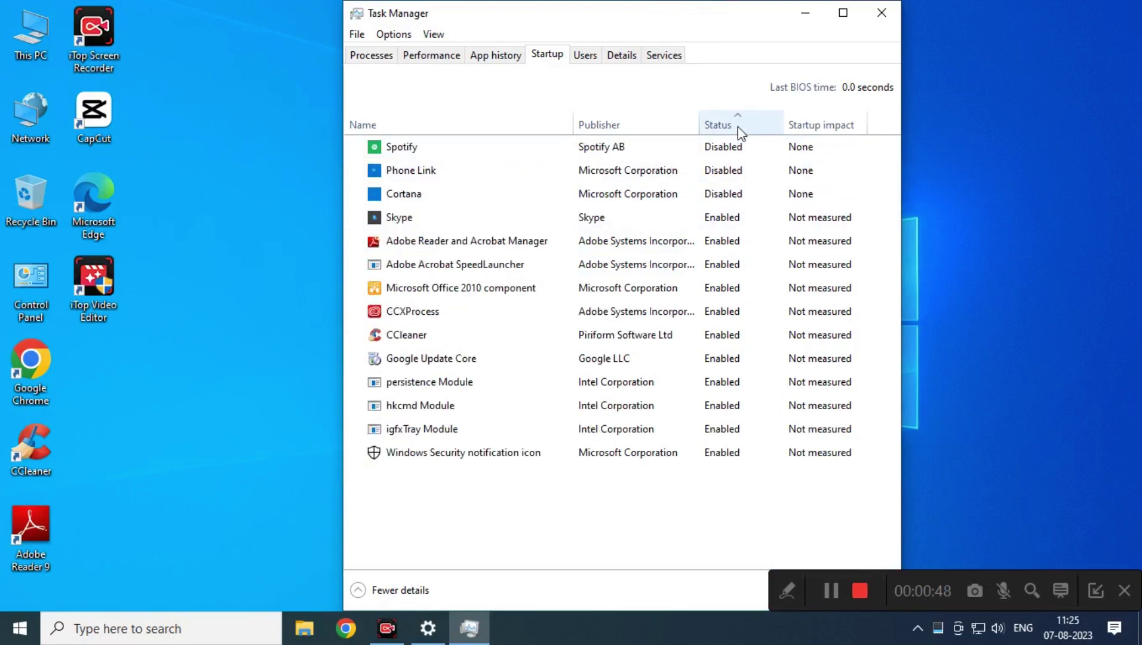
{"action": "left_click", "coordinate": [732, 126]}
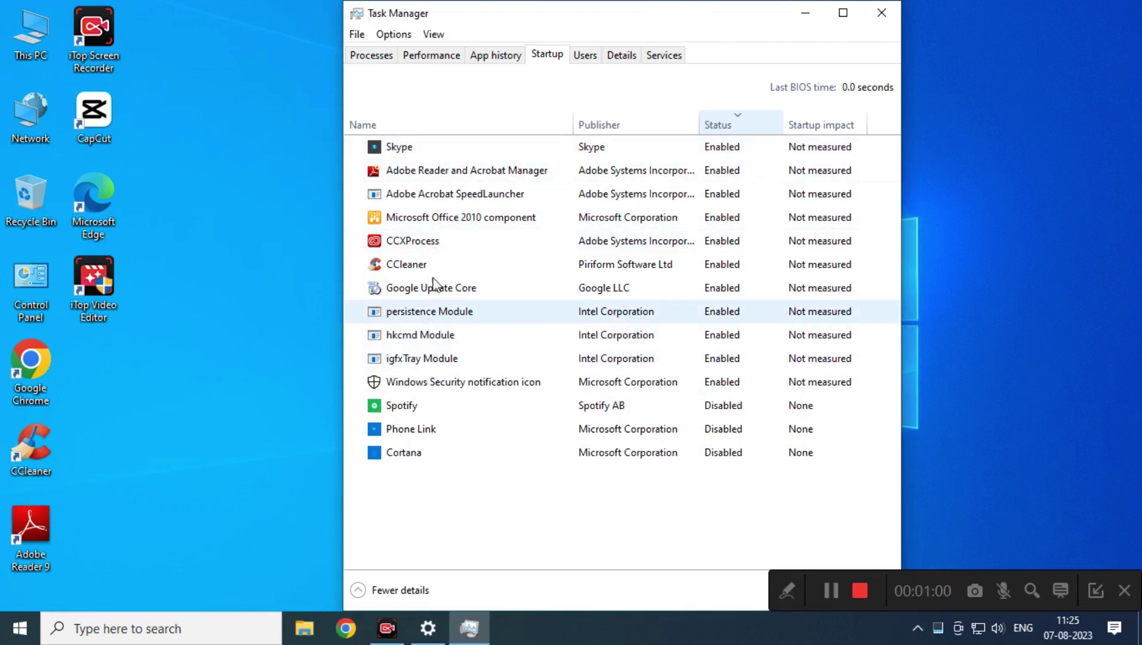
- Disable Skype and Adobe Reader and Acrobat Manager from launching at startup
{"action": "right_click", "coordinate": [441, 152]}
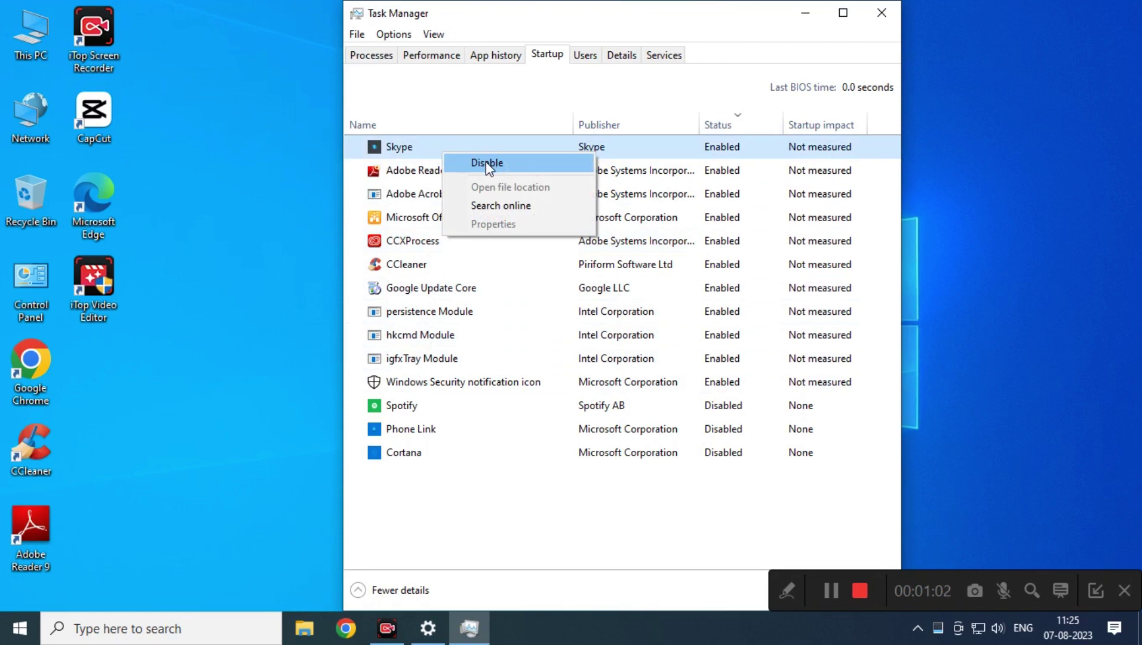
{"action": "left_click", "coordinate": [486, 163]}
{"action": "right_click", "coordinate": [454, 151]}
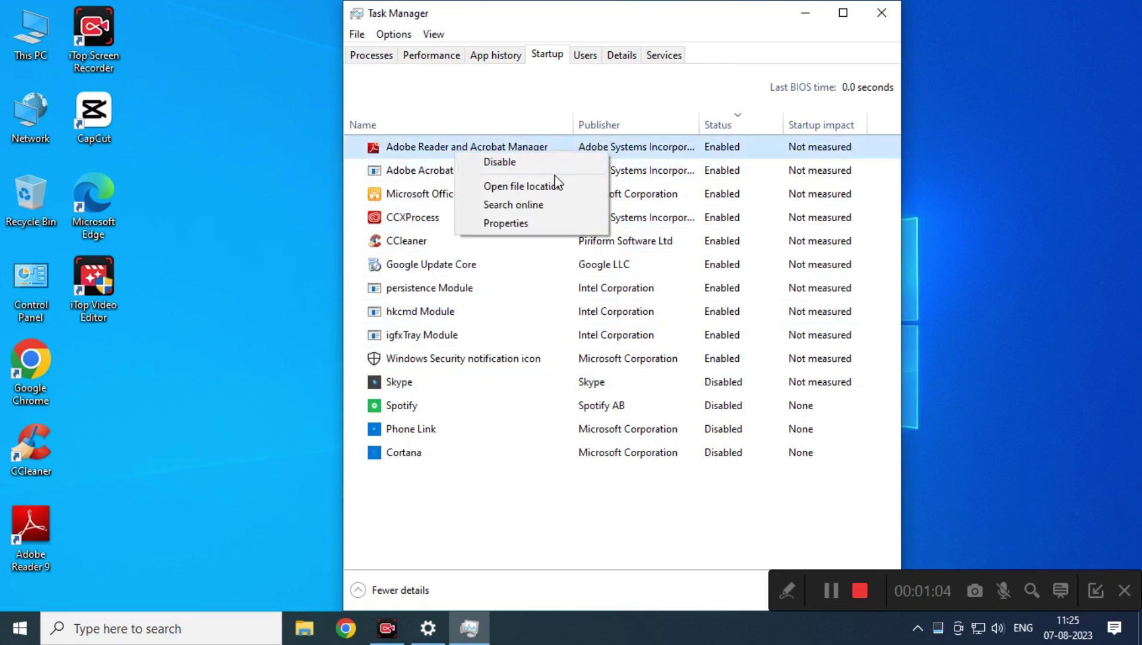
{"action": "left_click", "coordinate": [546, 163]}
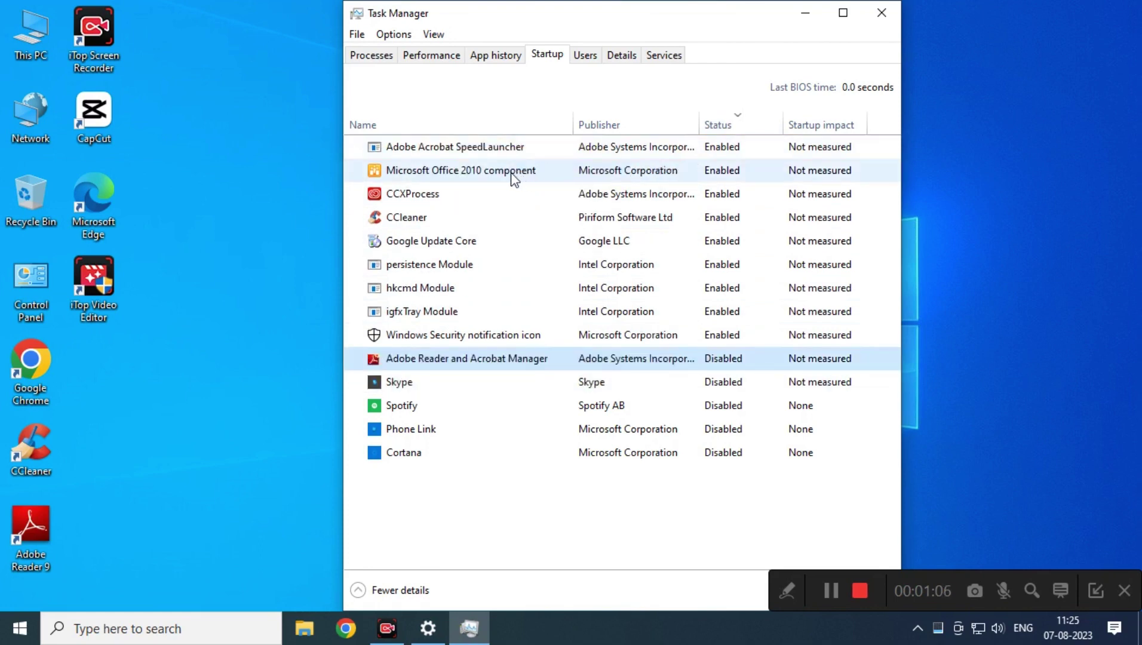
- Disable Adobe Acrobat SpeedLauncher and the Microsoft Office 2010 component from launching at startup
{"action": "right_click", "coordinate": [748, 155]}
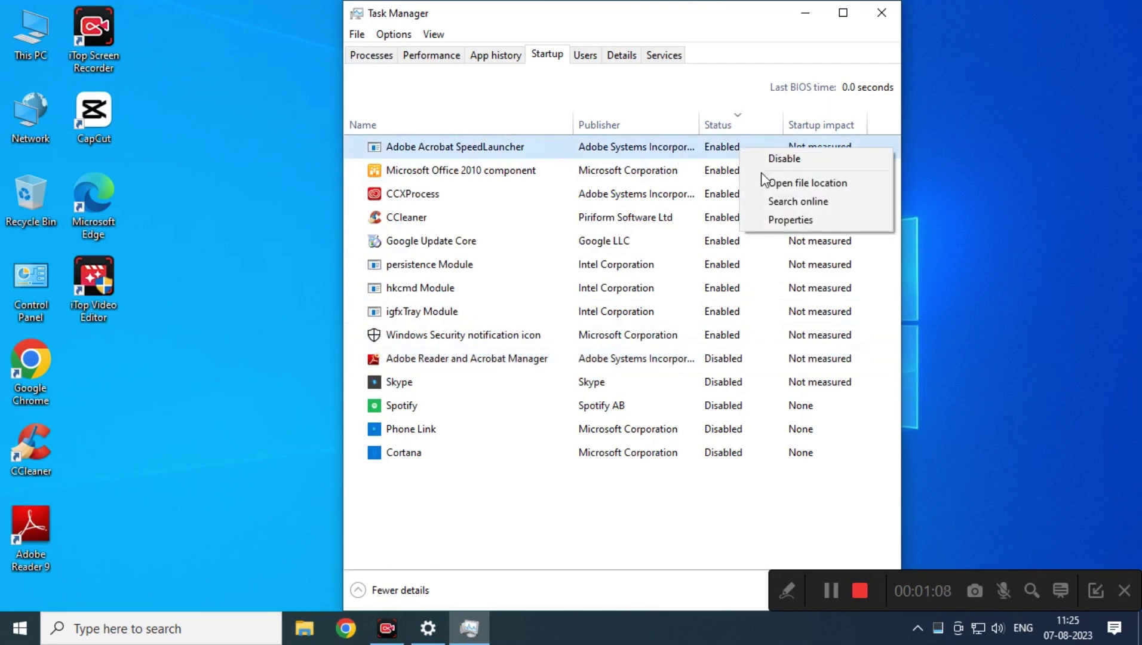
{"action": "left_click", "coordinate": [783, 159]}
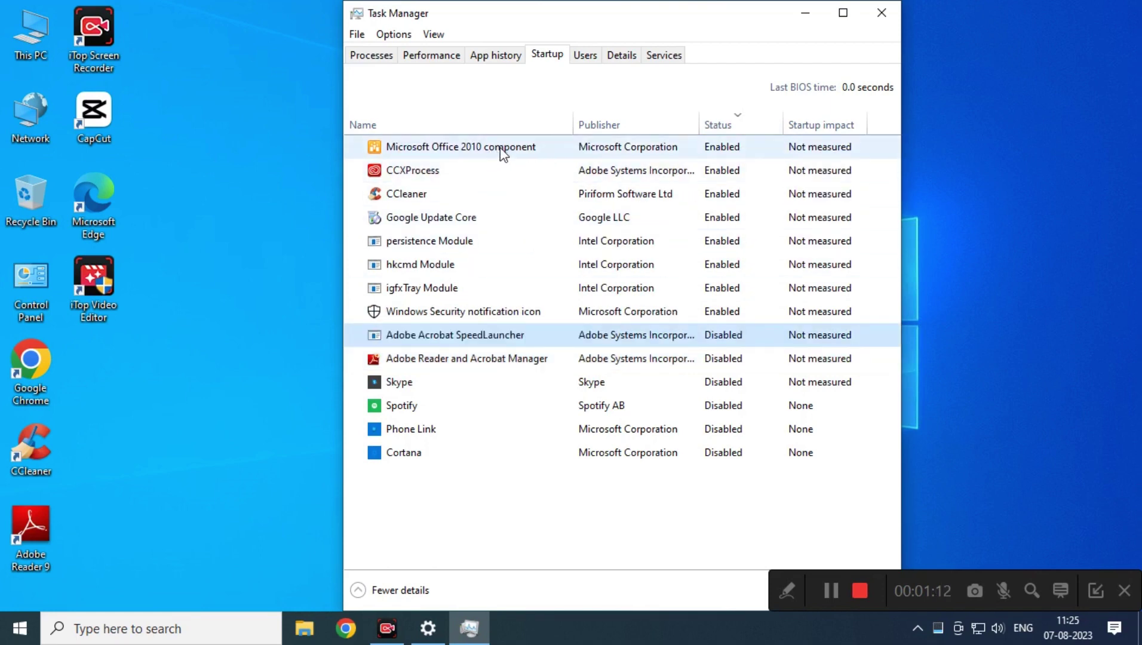
{"action": "right_click", "coordinate": [509, 149]}
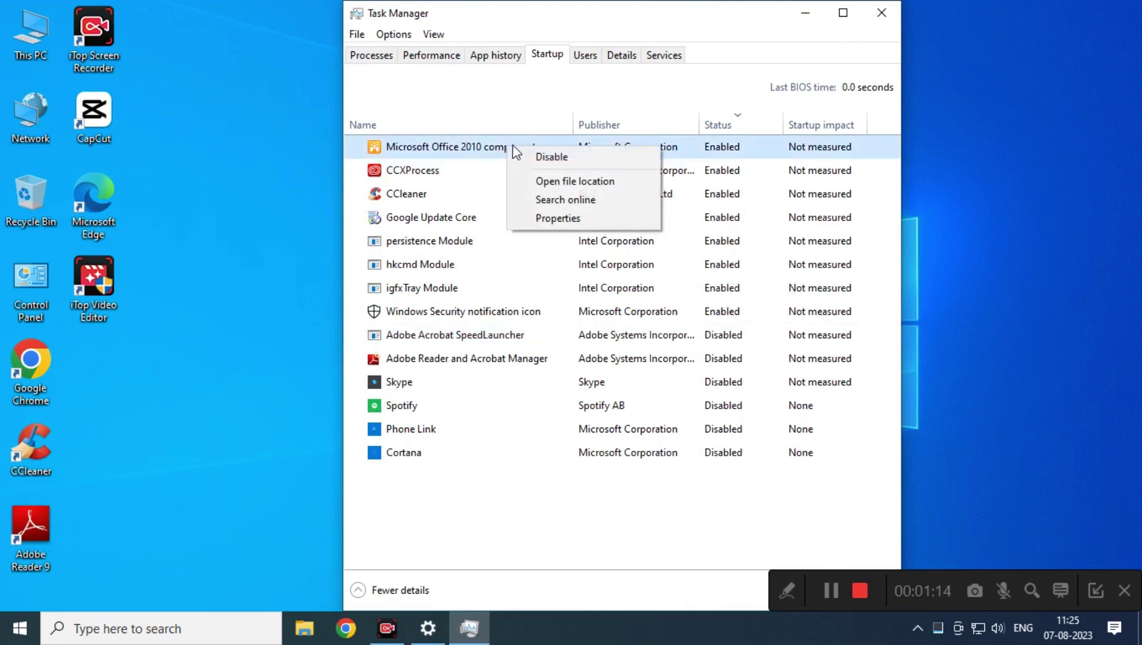
{"action": "left_click", "coordinate": [553, 156]}
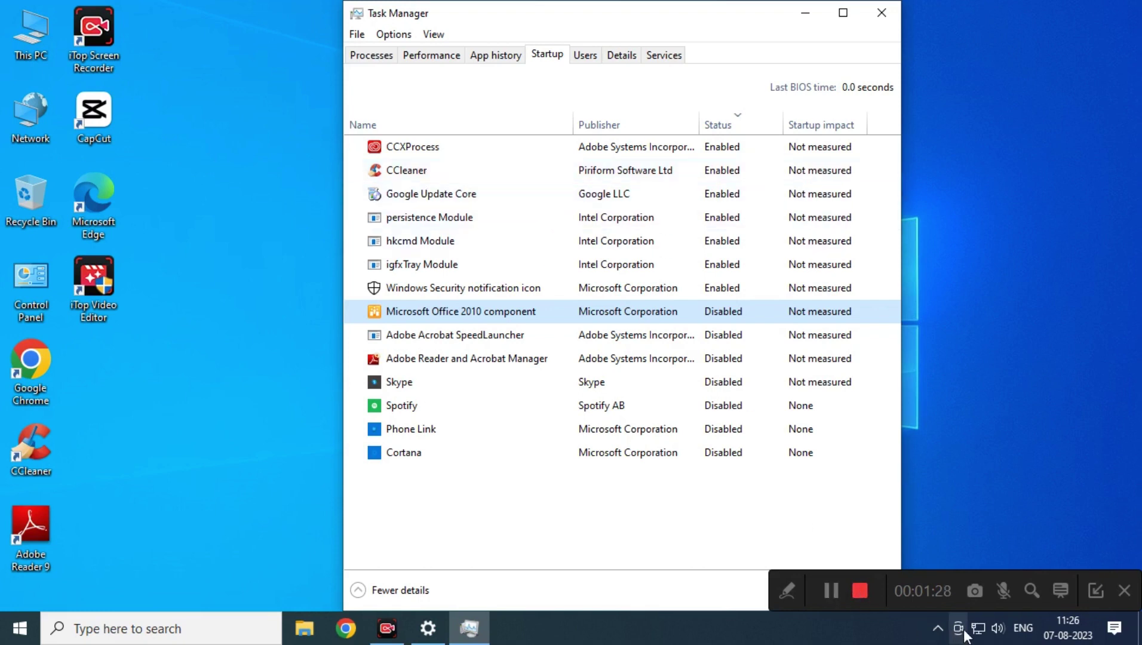
- Check the hidden system tray icons and sort the startup programs by status with the disabled ones first
{"action": "left_click", "coordinate": [938, 629]}
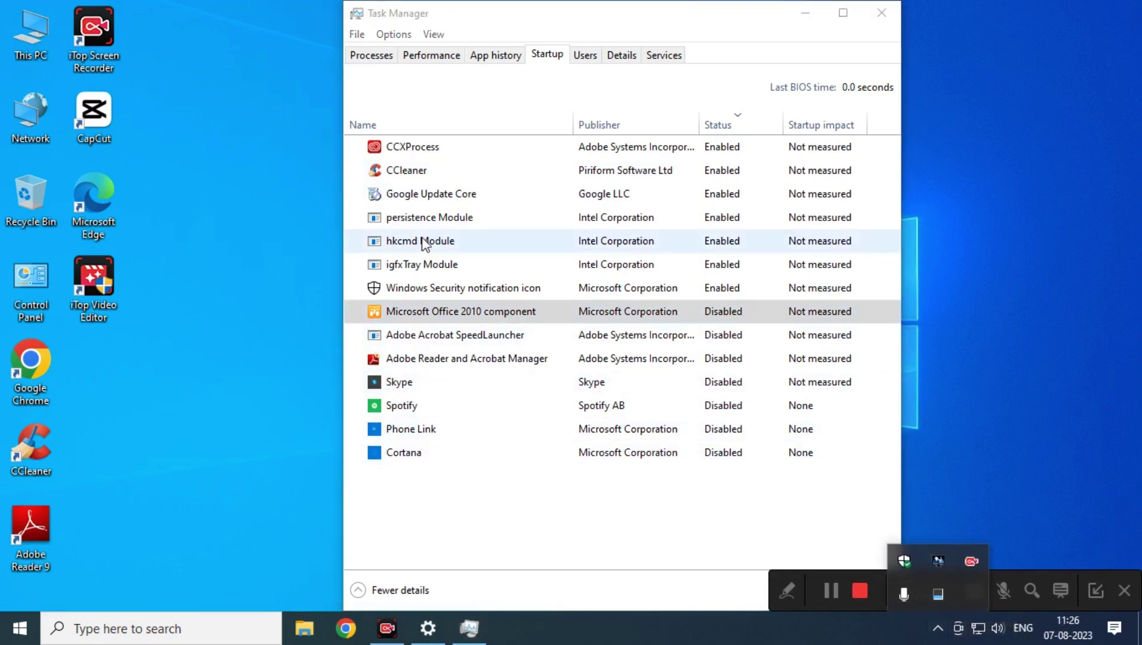
{"action": "right_click", "coordinate": [743, 171]}
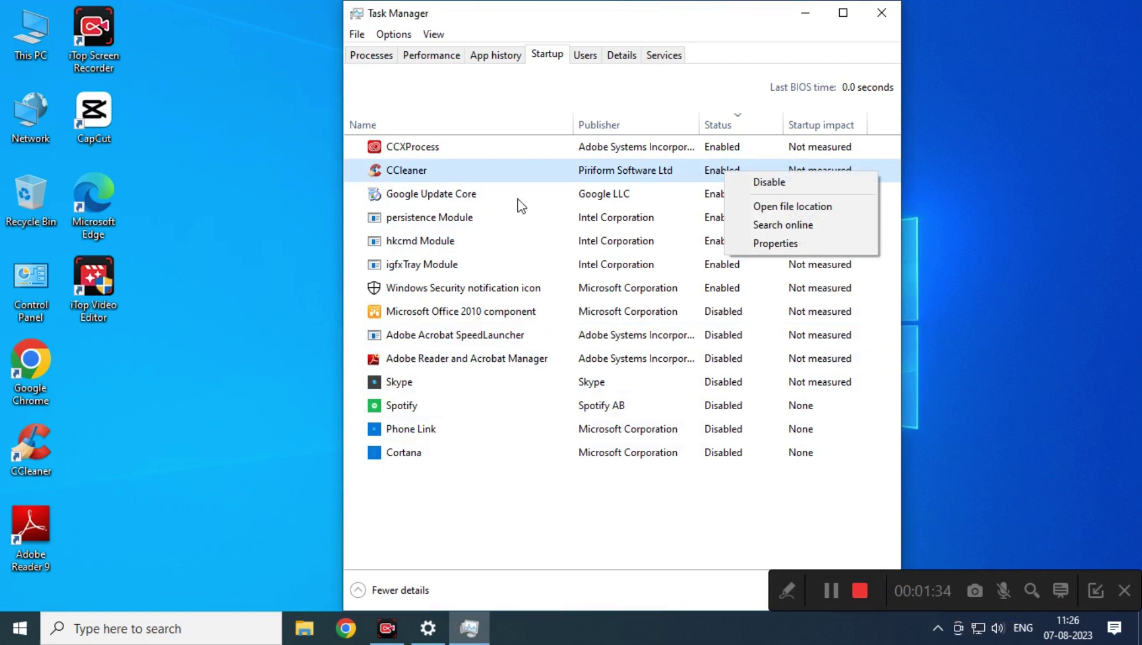
{"action": "left_click", "coordinate": [457, 199]}
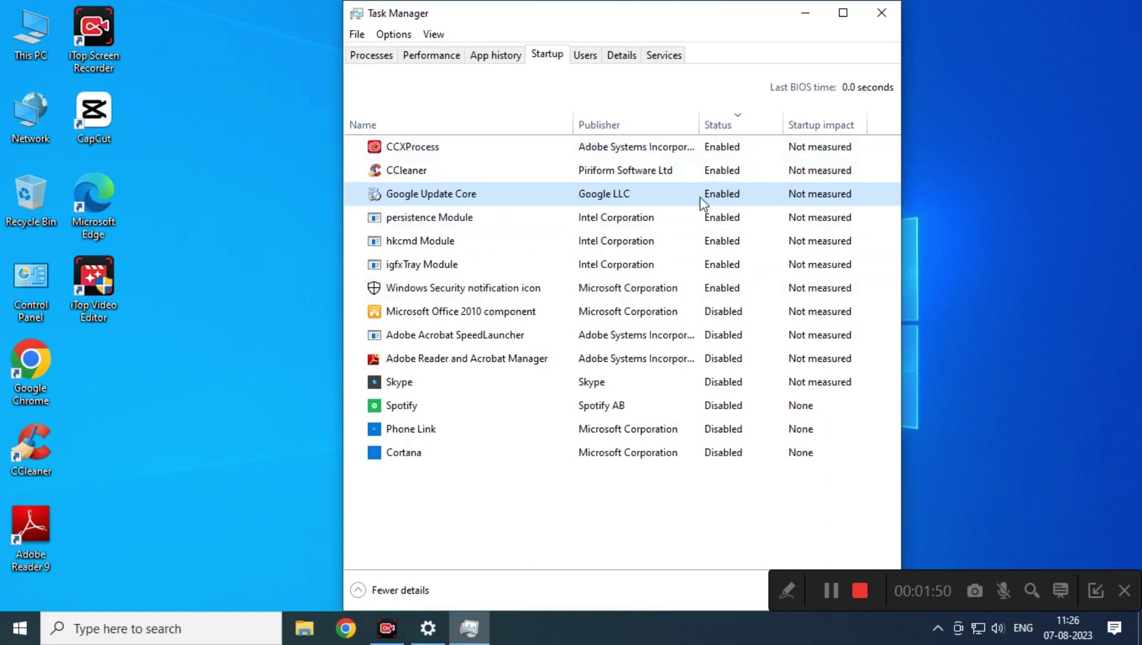
{"action": "left_click", "coordinate": [731, 128]}
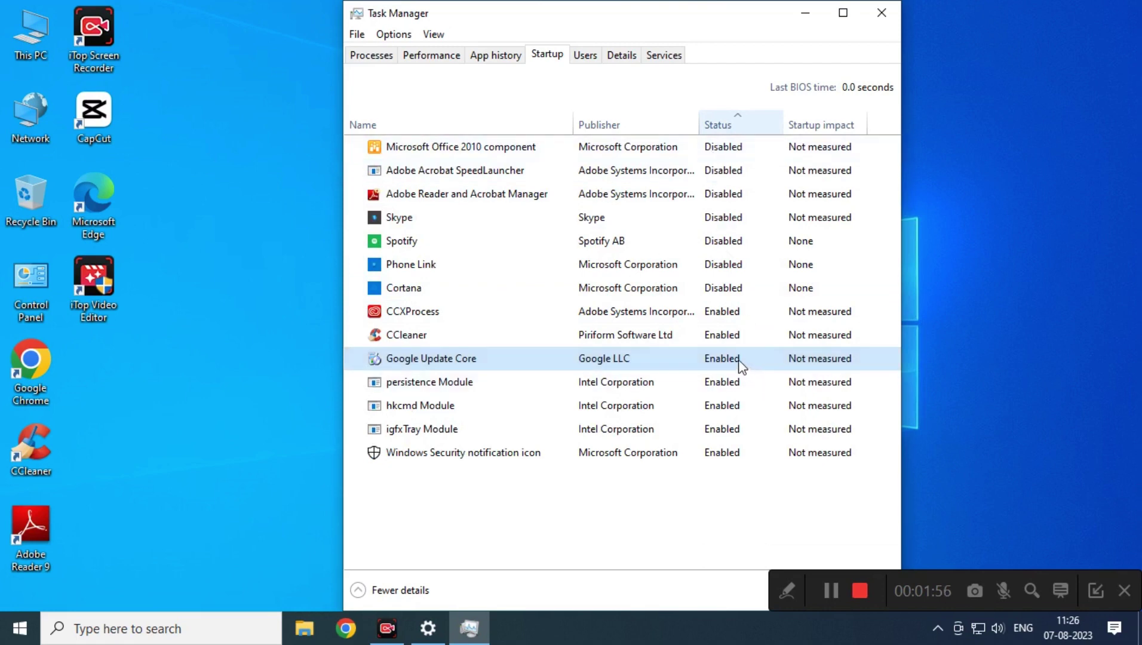
- Examine the computer's CPU performance graph and its memory usage details
{"action": "left_click", "coordinate": [495, 58]}
{"action": "left_click", "coordinate": [432, 58]}
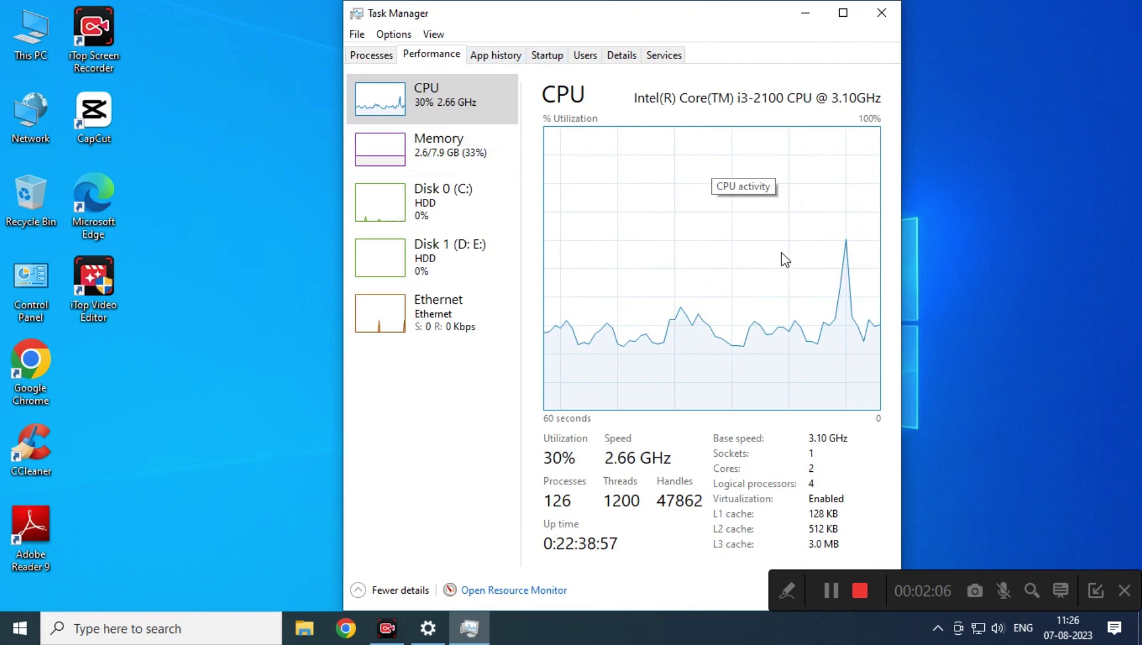
{"action": "left_click", "coordinate": [396, 163]}
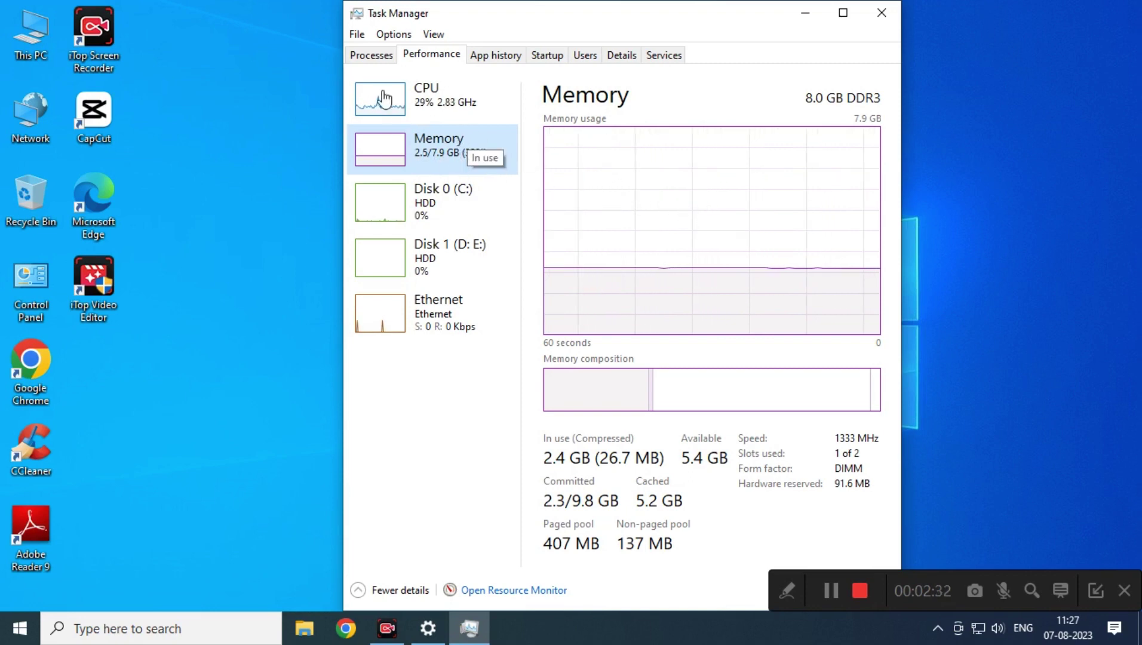
- Sort the running processes by memory usage with the heaviest first
{"action": "left_click", "coordinate": [373, 55]}
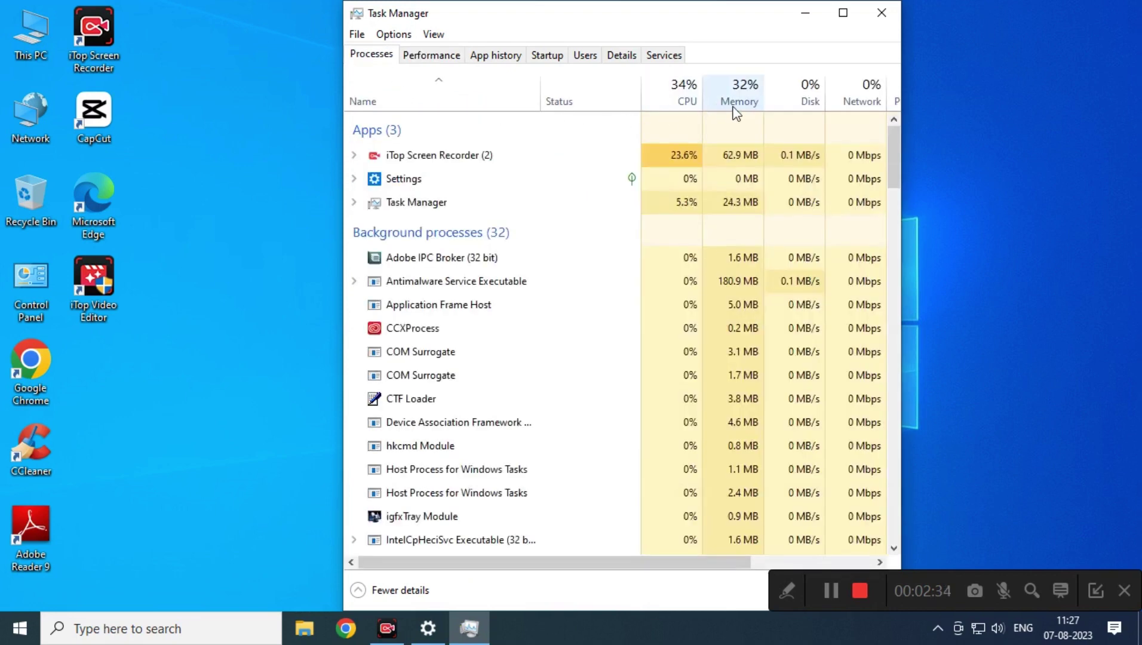
{"action": "left_click", "coordinate": [737, 103]}
{"action": "left_click", "coordinate": [739, 104]}
{"action": "left_click", "coordinate": [740, 102]}
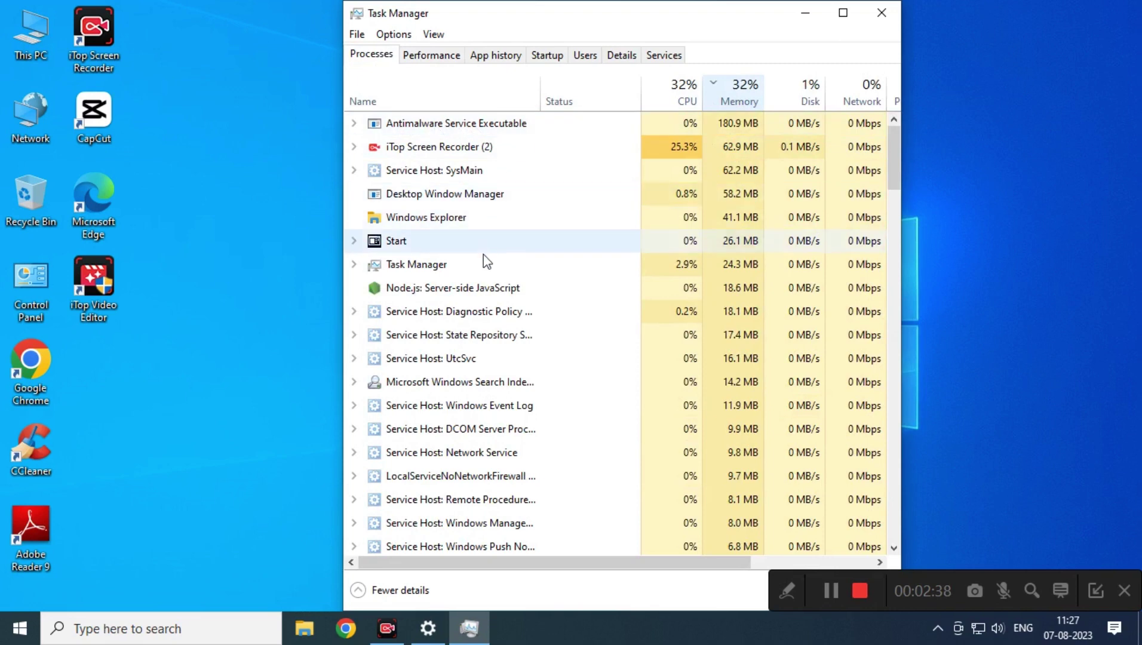
{"action": "right_click", "coordinate": [473, 147]}
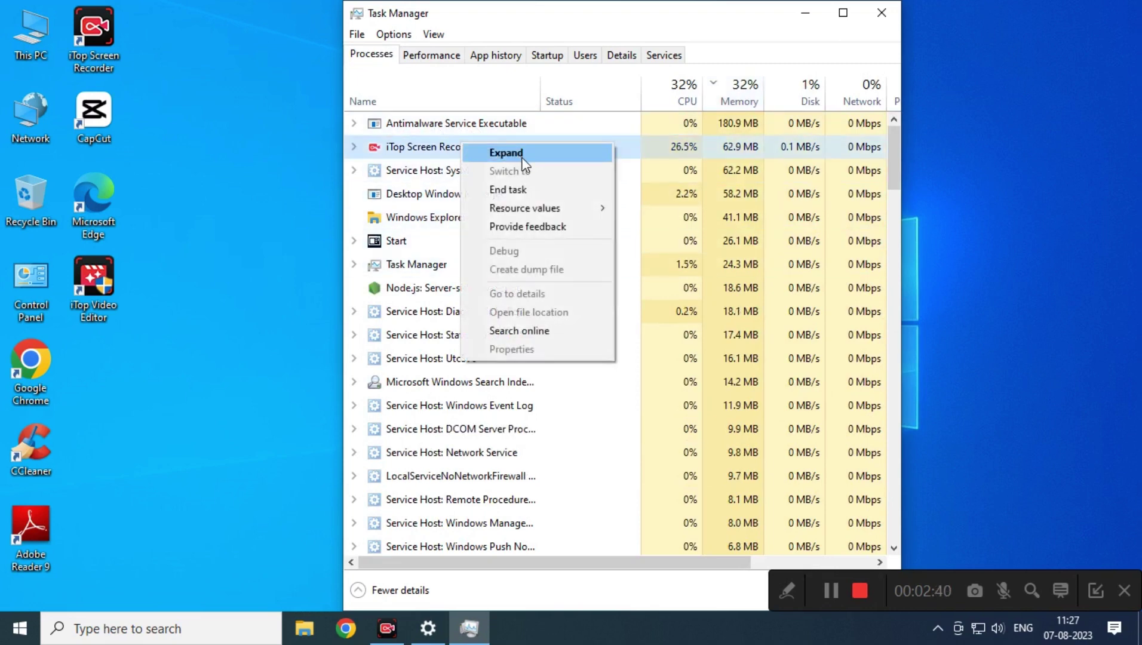
{"action": "left_click", "coordinate": [607, 92]}
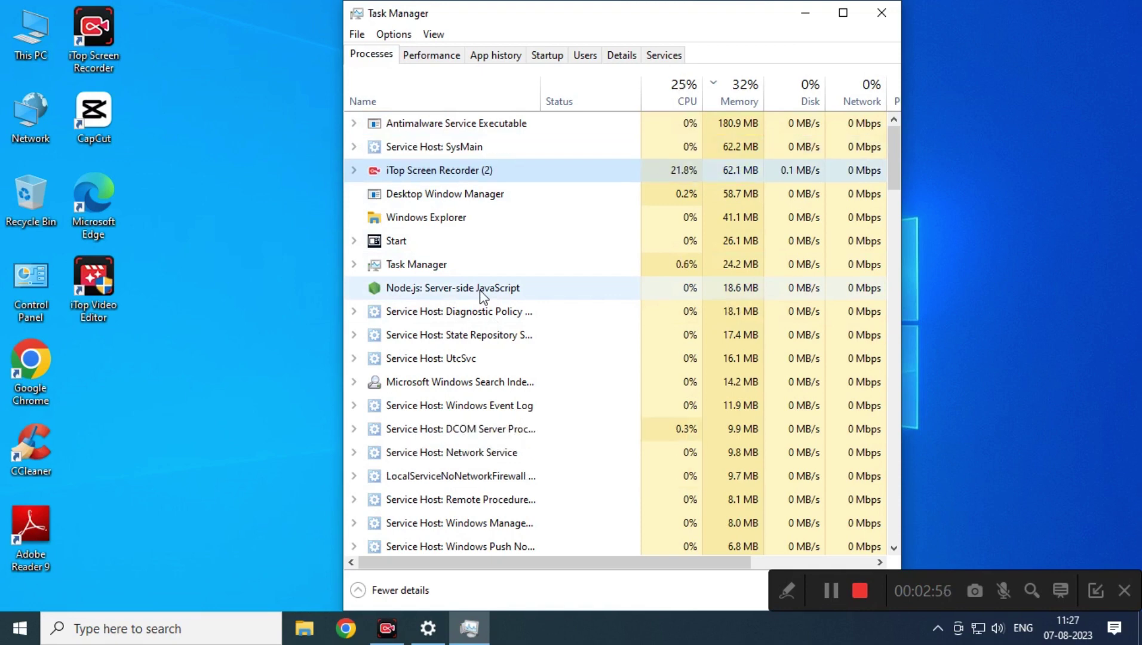
{"action": "right_click", "coordinate": [510, 119]}
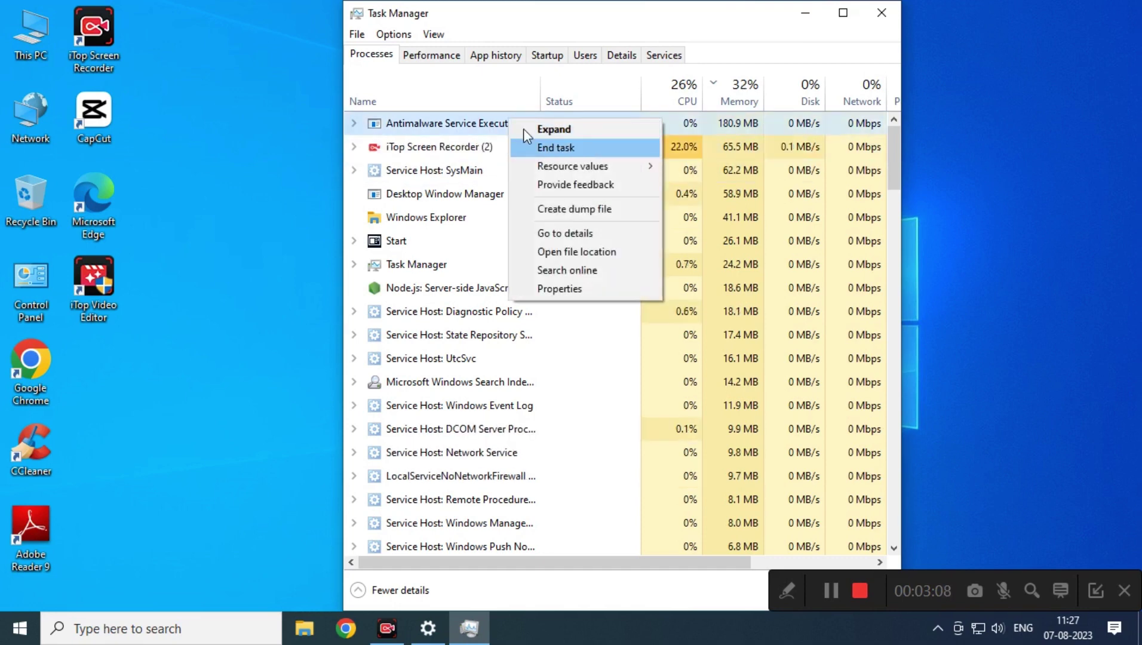
{"action": "left_click", "coordinate": [545, 24]}
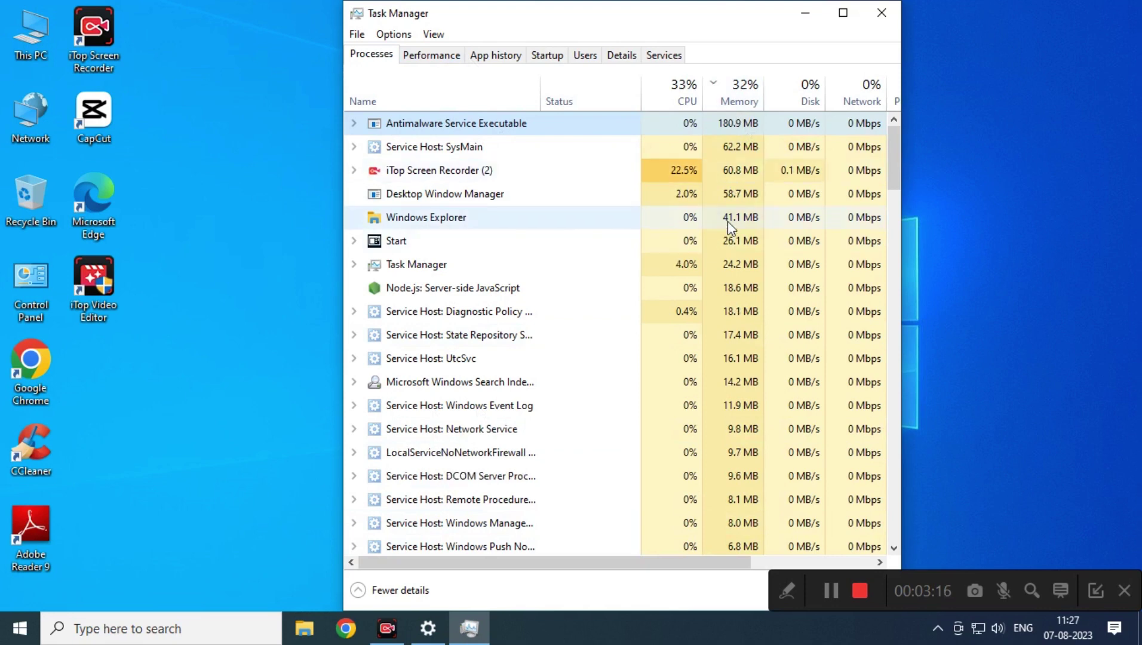
{"action": "left_click", "coordinate": [455, 60]}
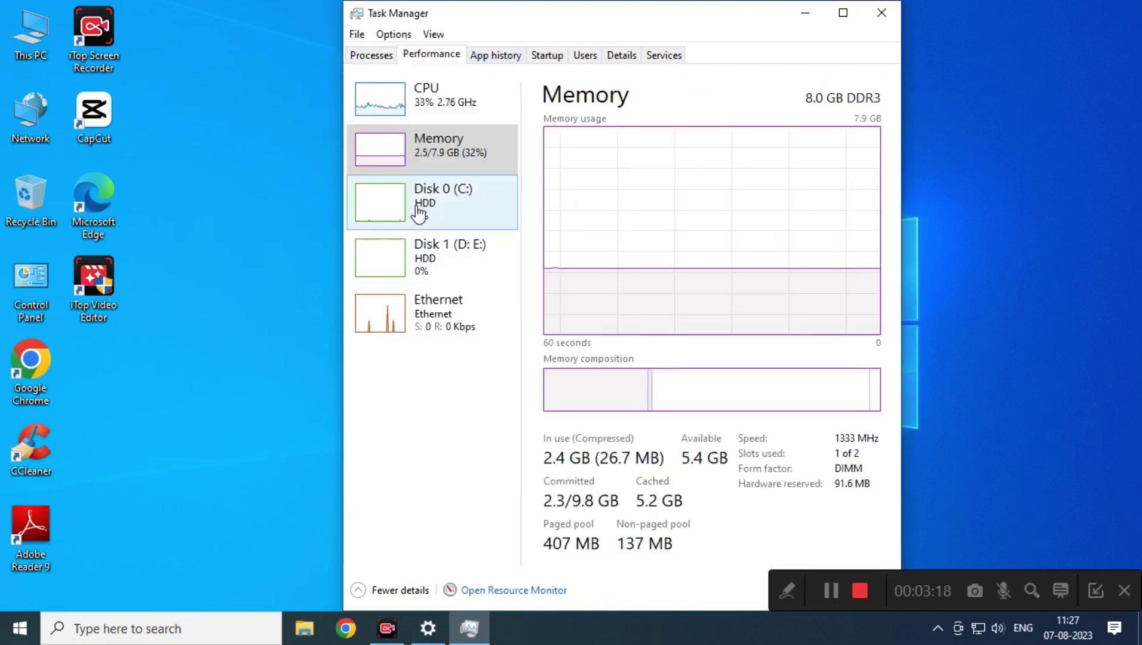
{"action": "left_click", "coordinate": [383, 56]}
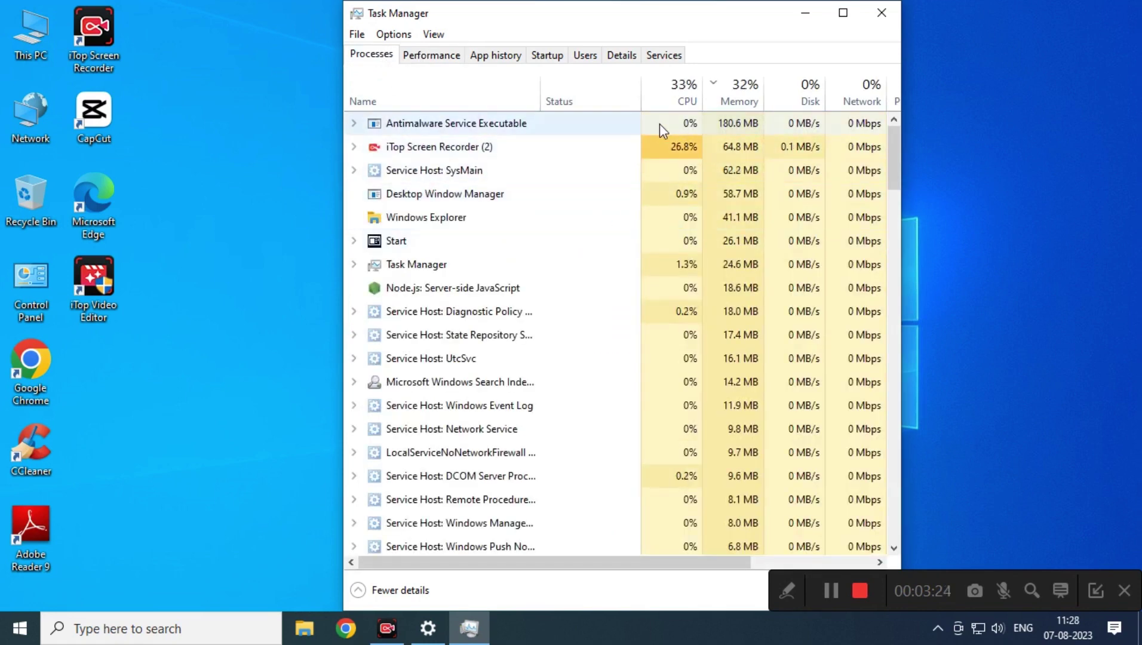
- Review the installed programs in Control Panel's Programs and Features, select CCleaner, and minimize the window
{"action": "double_click", "coordinate": [46, 298]}
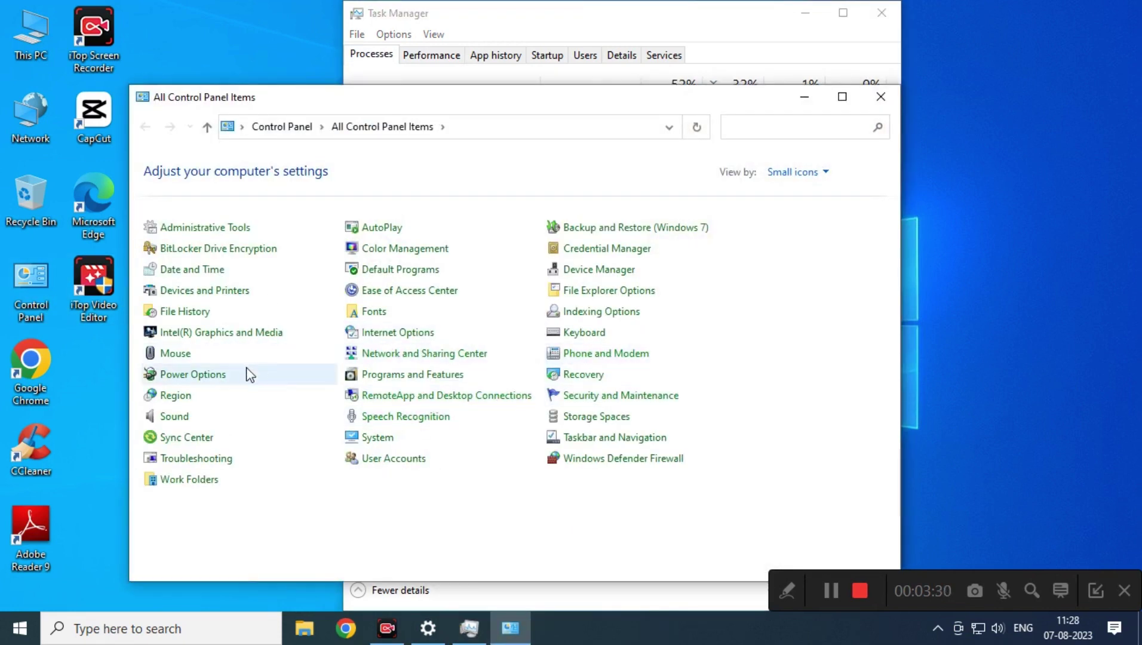
{"action": "left_click", "coordinate": [391, 377]}
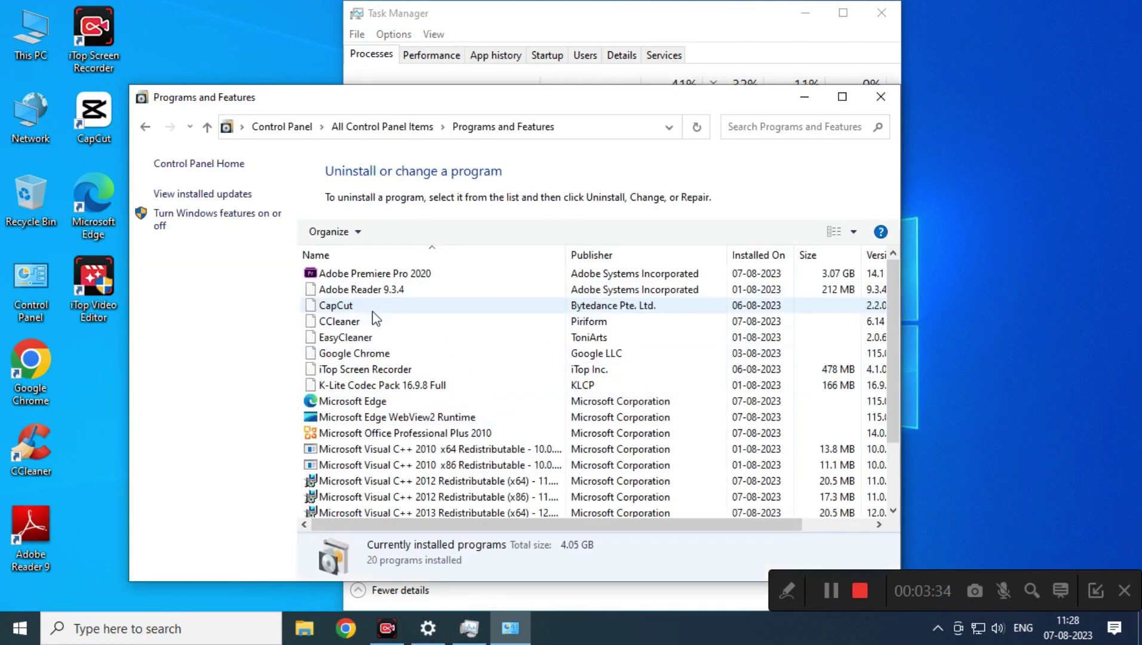
{"action": "left_click", "coordinate": [843, 97]}
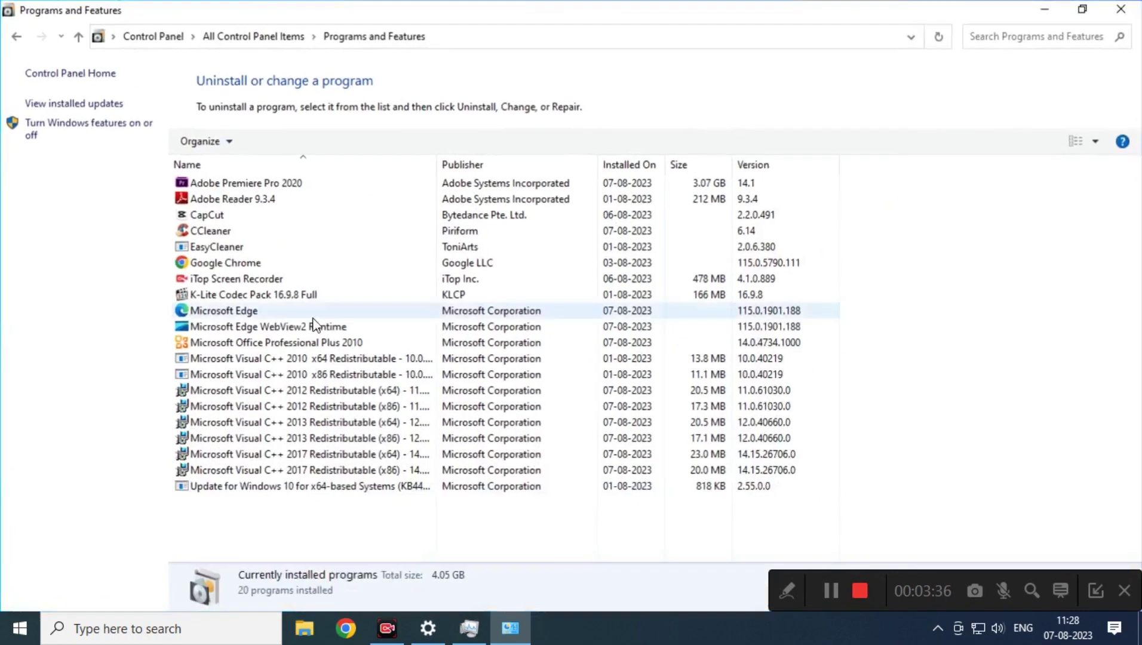
{"action": "left_click", "coordinate": [230, 233]}
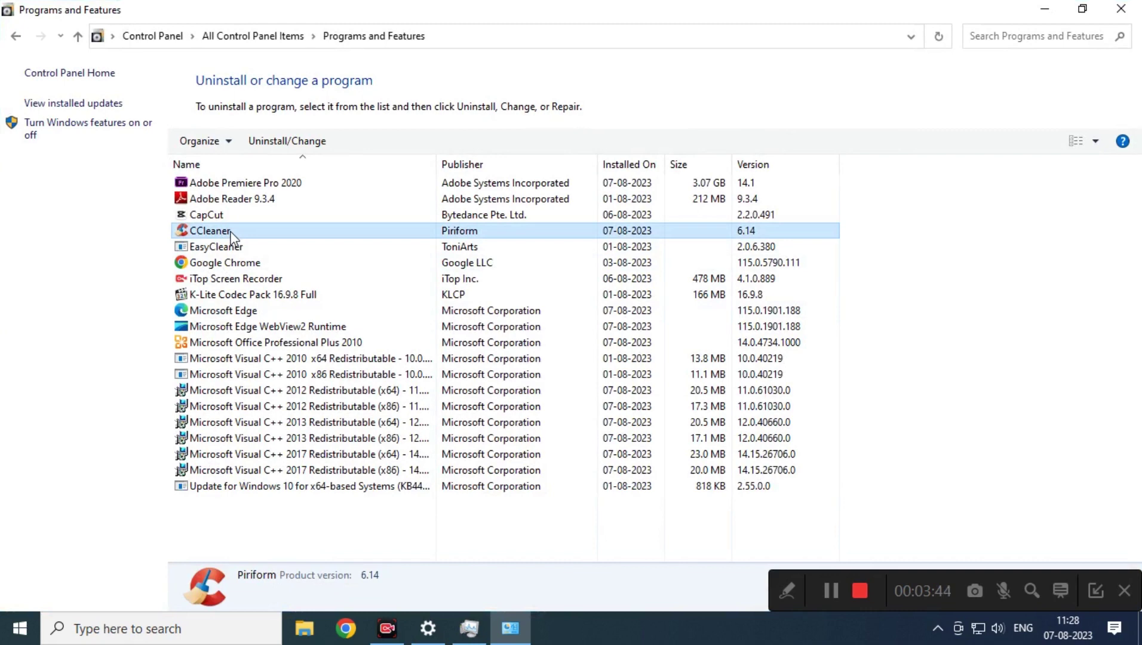
{"action": "left_click", "coordinate": [1045, 9]}
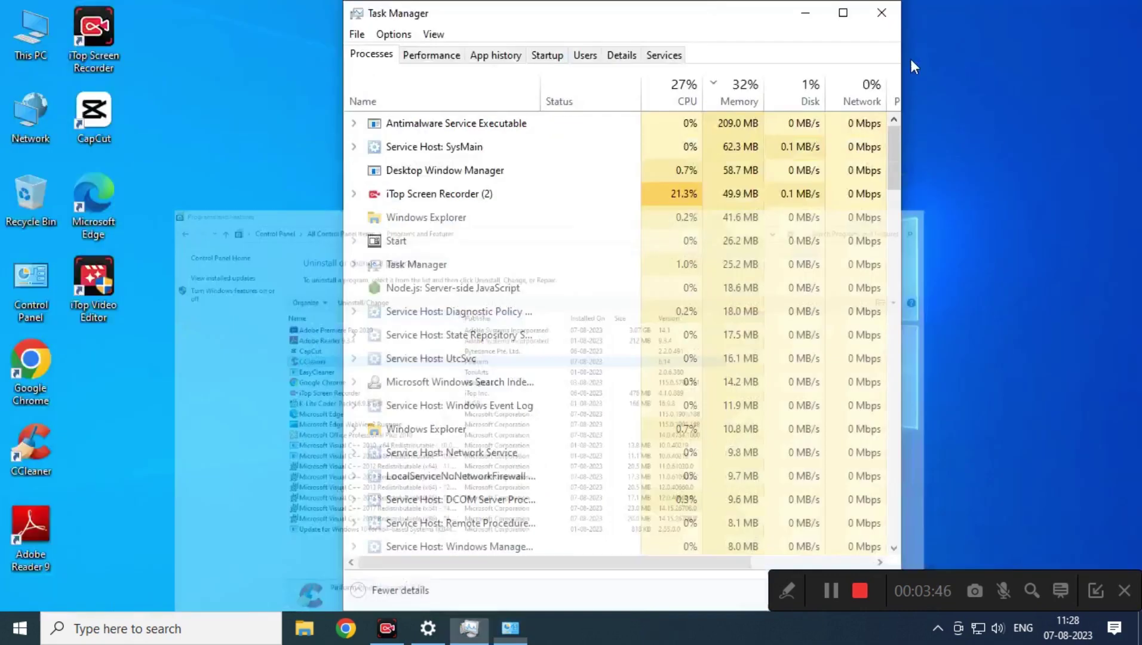
- Review the app history, startup programs and memory performance in Task Manager, and return to the running processes
{"action": "left_click", "coordinate": [484, 59]}
{"action": "left_click", "coordinate": [547, 57]}
{"action": "left_click", "coordinate": [505, 55]}
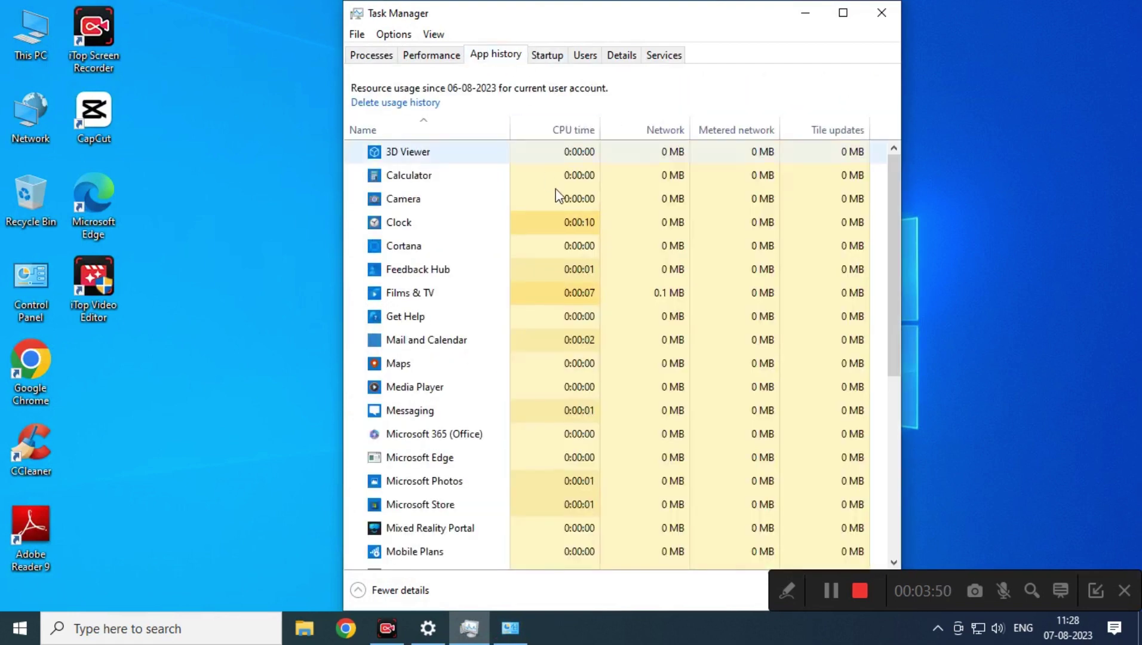
{"action": "left_click", "coordinate": [562, 56]}
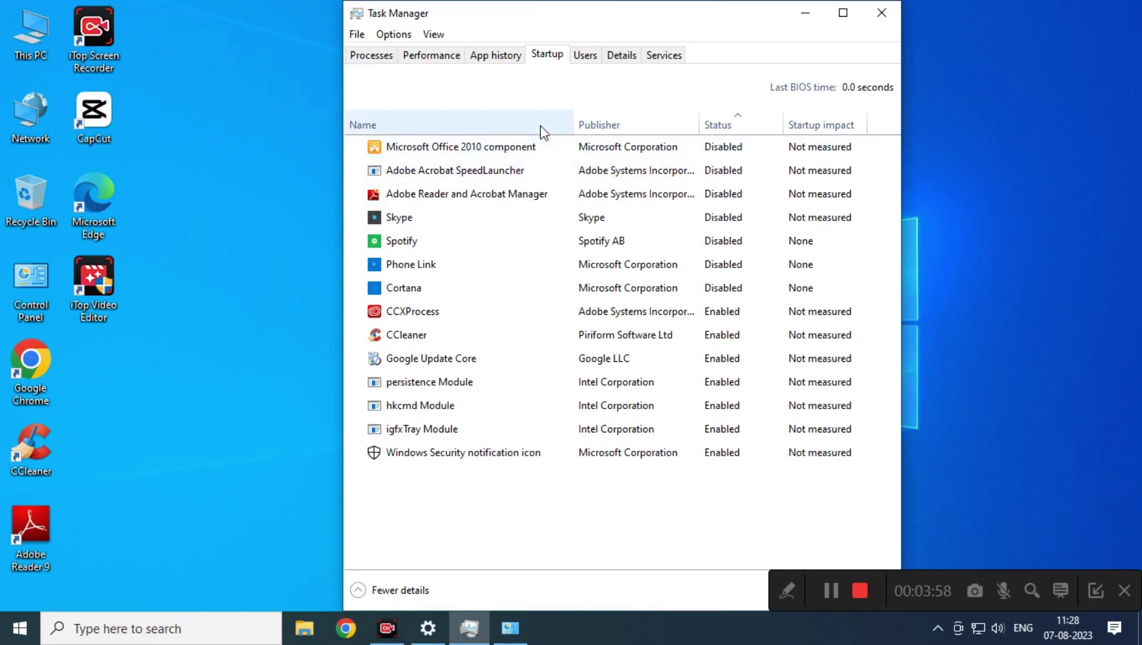
{"action": "left_click", "coordinate": [513, 62]}
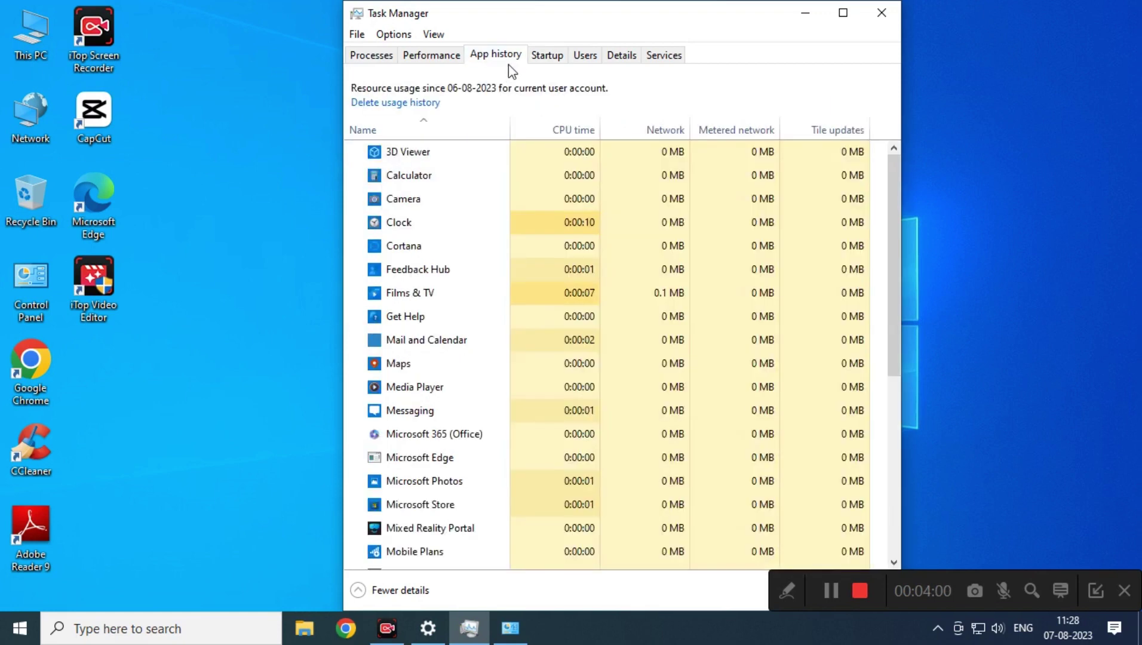
{"action": "left_click", "coordinate": [432, 57]}
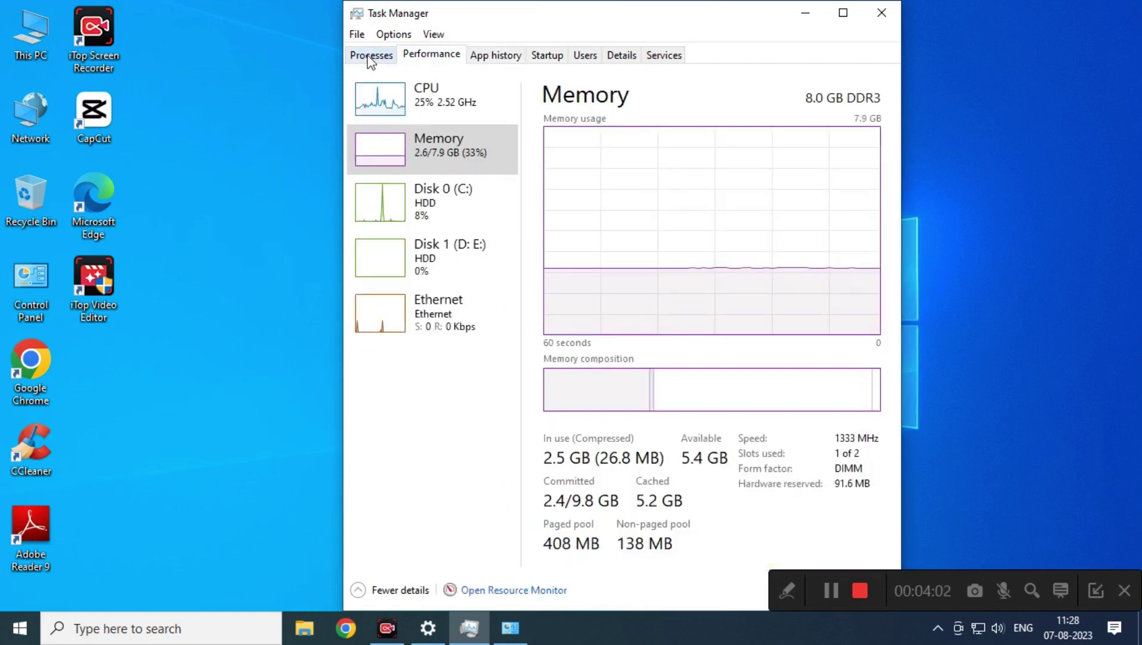
{"action": "left_click", "coordinate": [368, 57]}
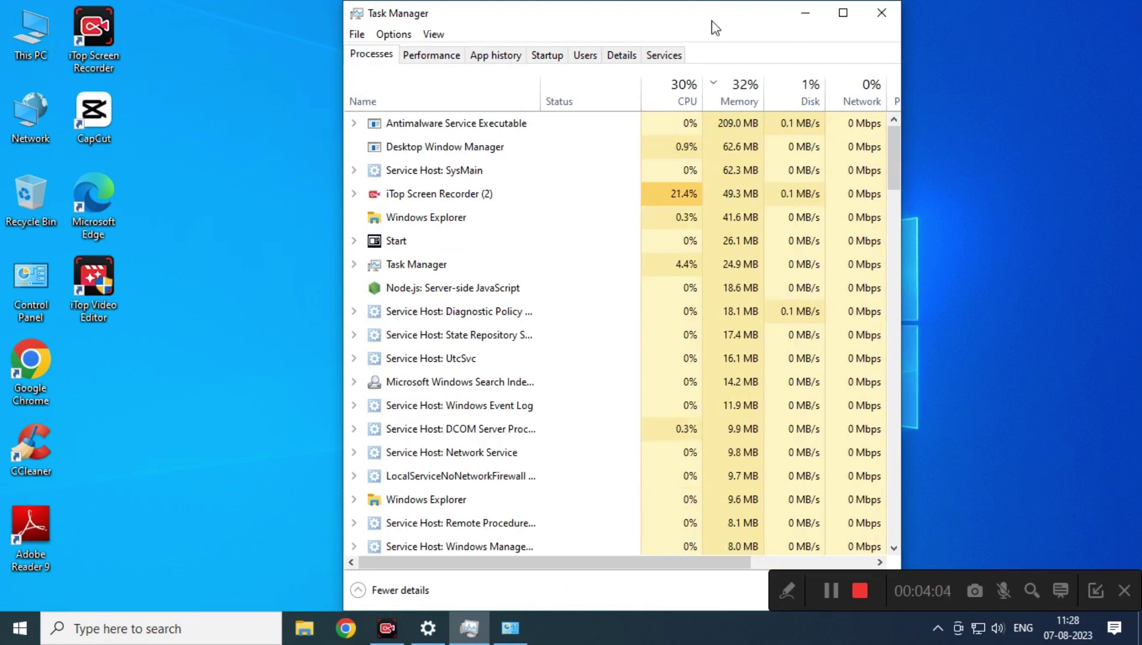
- Close Task Manager and open the Performance Options from this PC's advanced system settings
{"action": "left_click", "coordinate": [876, 20]}
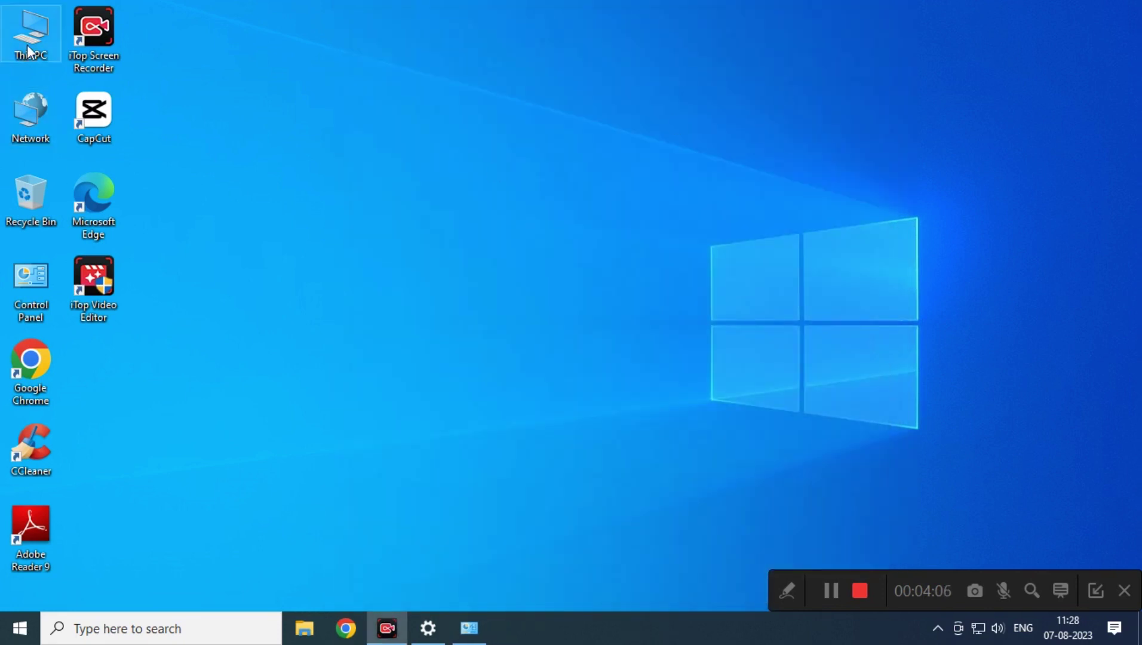
{"action": "right_click", "coordinate": [28, 43]}
{"action": "left_click", "coordinate": [119, 241]}
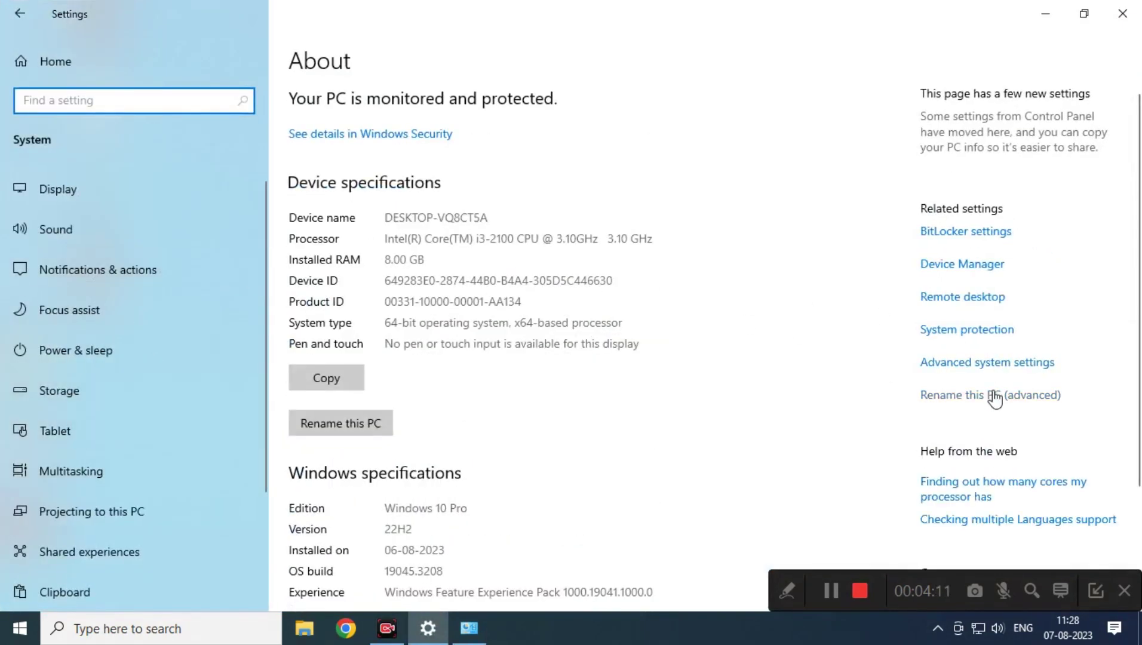
{"action": "left_click", "coordinate": [971, 366]}
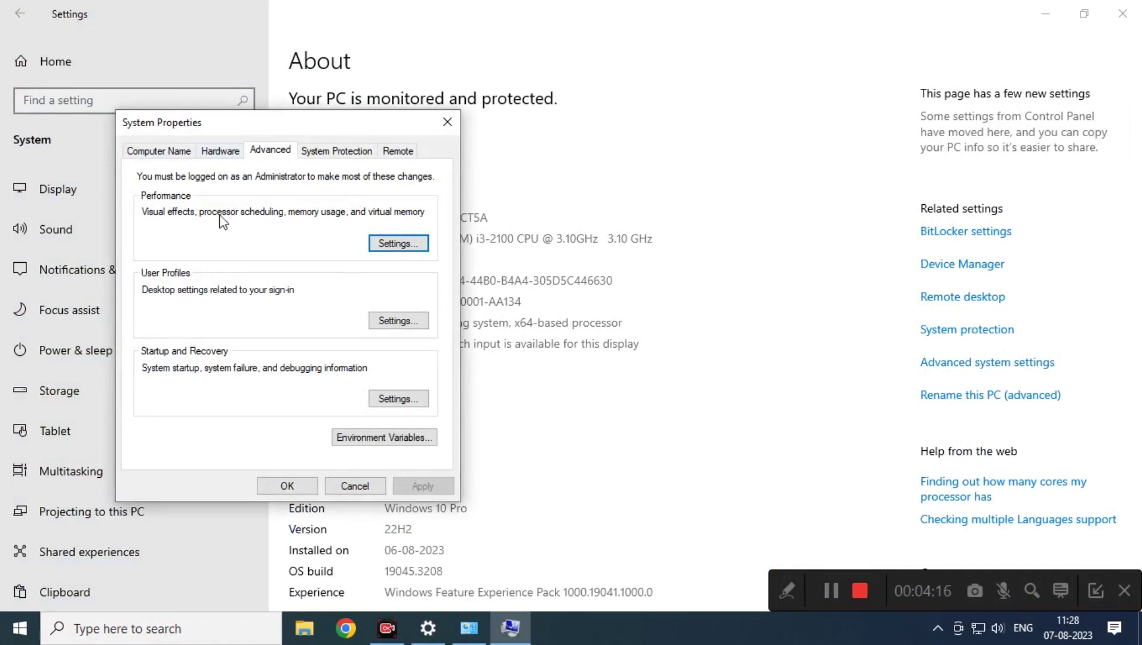
{"action": "left_click", "coordinate": [422, 246]}
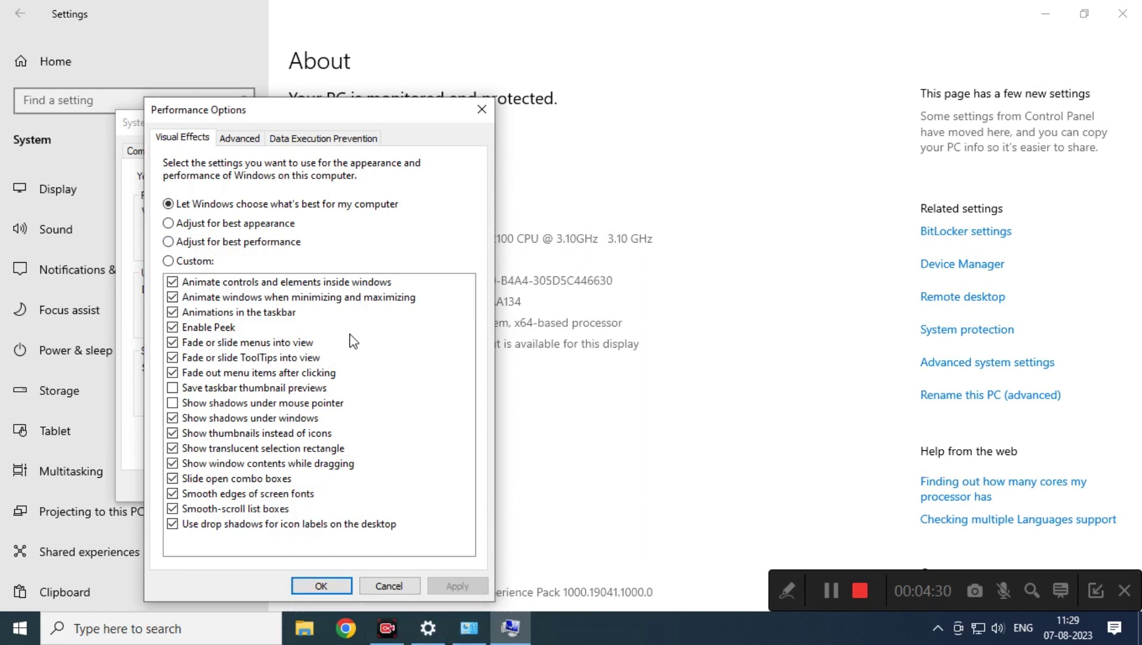
{"action": "left_click", "coordinate": [287, 225]}
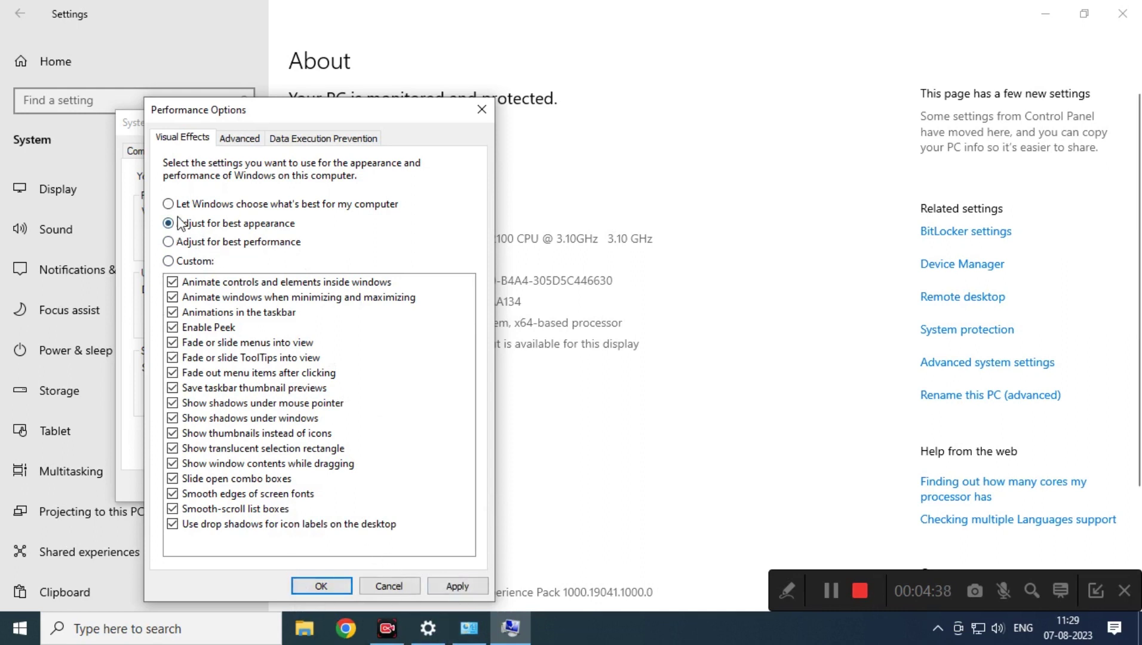
{"action": "left_click", "coordinate": [188, 262]}
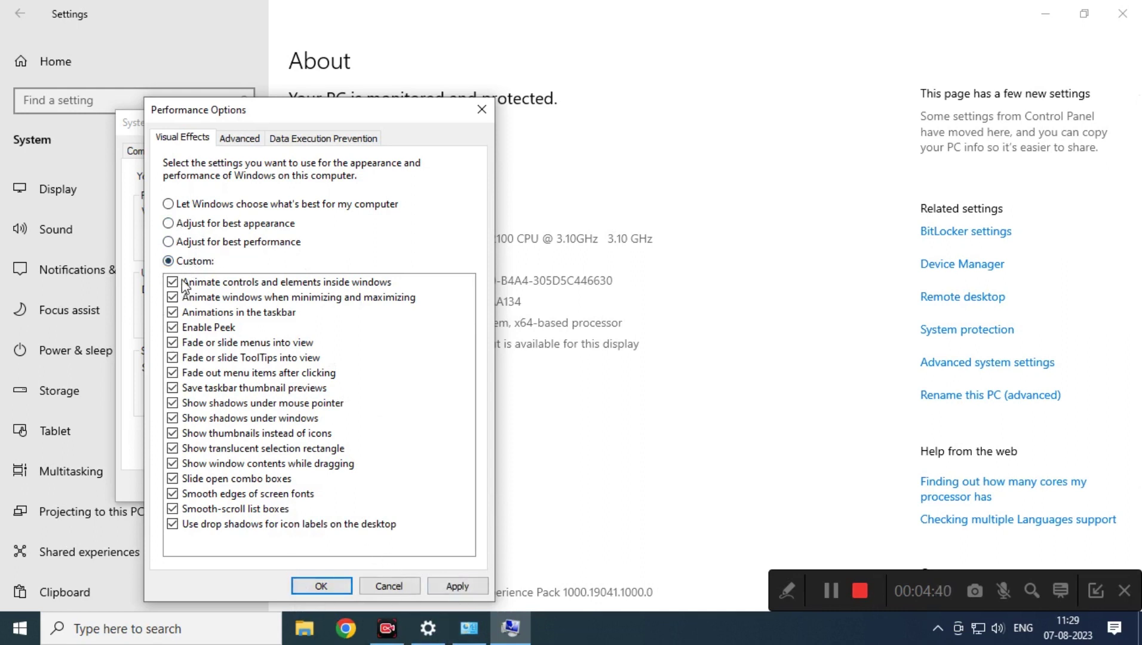
{"action": "left_click", "coordinate": [173, 525]}
{"action": "left_click", "coordinate": [389, 587]}
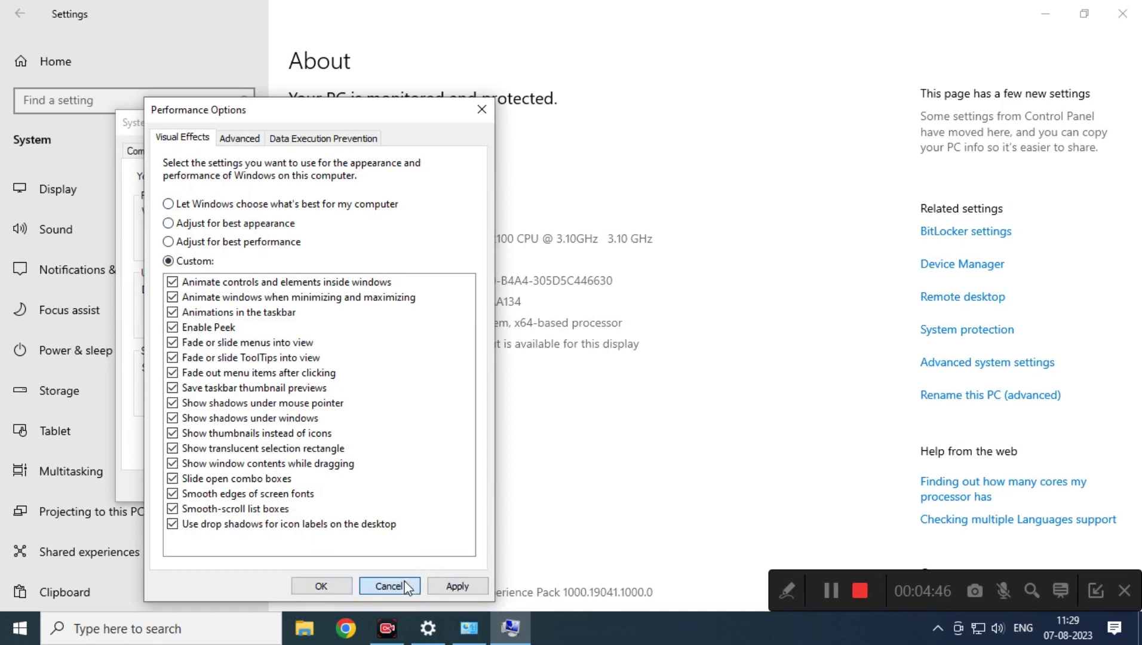
{"action": "left_click", "coordinate": [398, 244]}
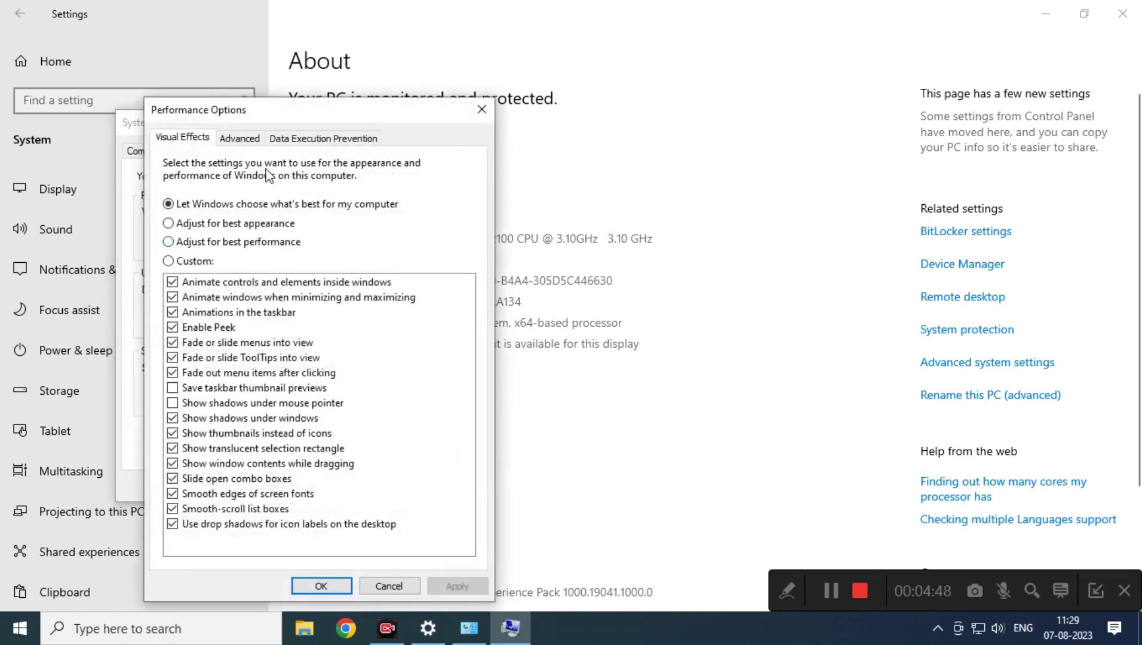
- Examine the advanced performance options, trying Background services and returning to Programs for processor scheduling, and view the Data Execution Prevention settings
{"action": "left_click", "coordinate": [241, 143]}
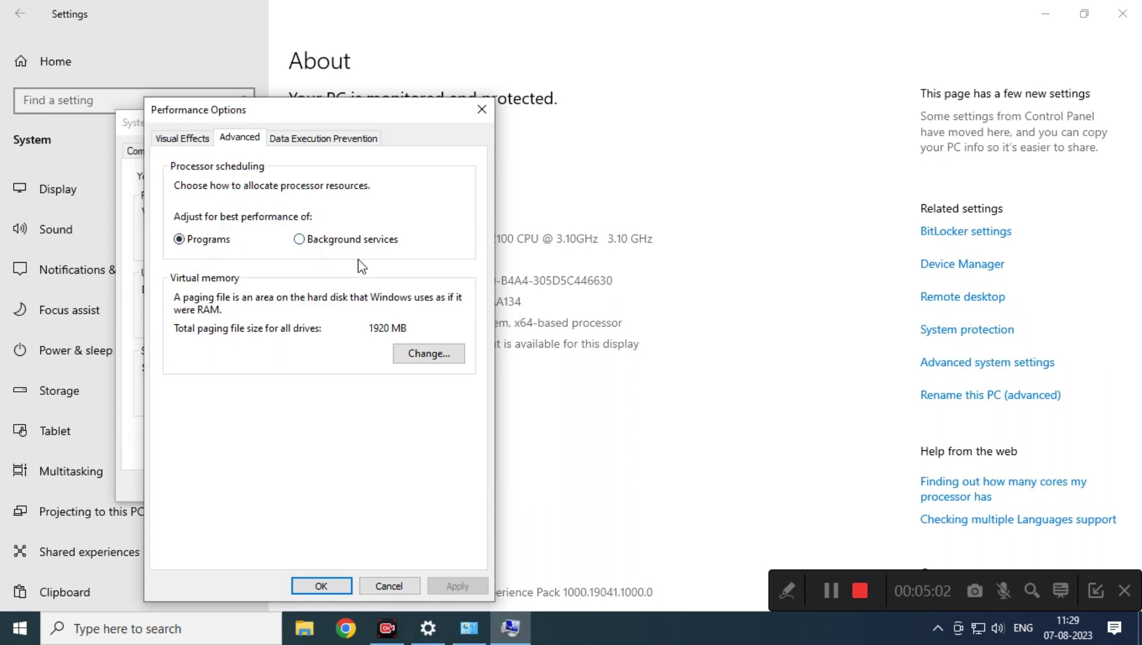
{"action": "mouse_move", "coordinate": [532, 637]}
{"action": "left_click", "coordinate": [322, 242]}
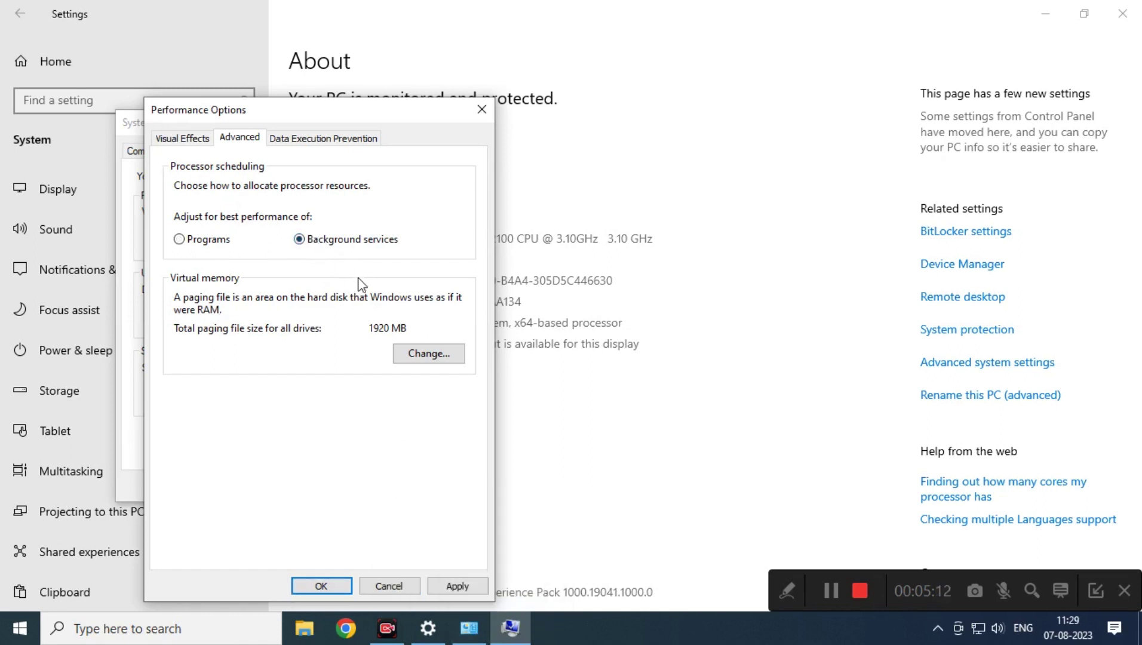
{"action": "left_click", "coordinate": [192, 241]}
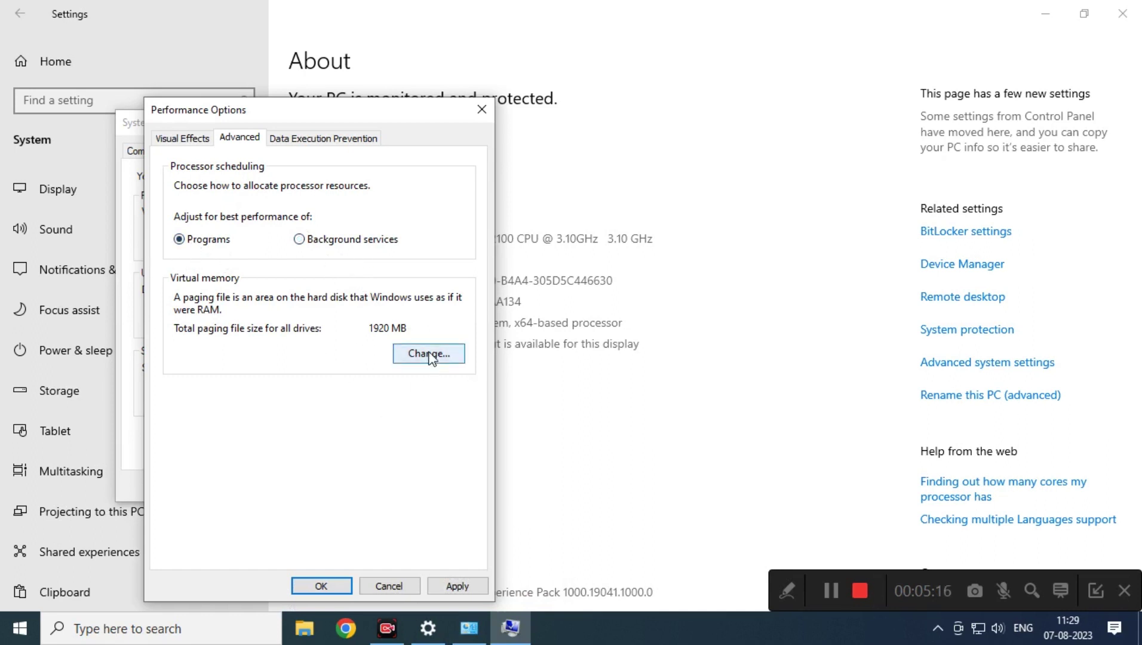
{"action": "left_click", "coordinate": [316, 139]}
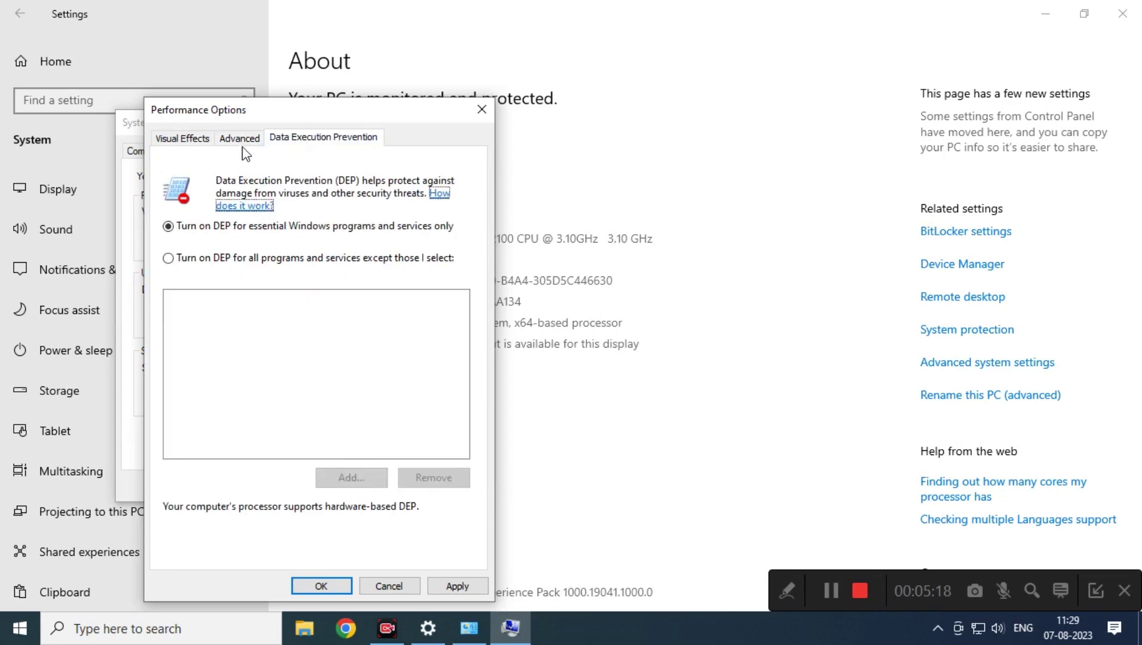
{"action": "left_click", "coordinate": [240, 138]}
- Examine the virtual memory settings for all drives and close them without making changes
{"action": "left_click", "coordinate": [417, 358]}
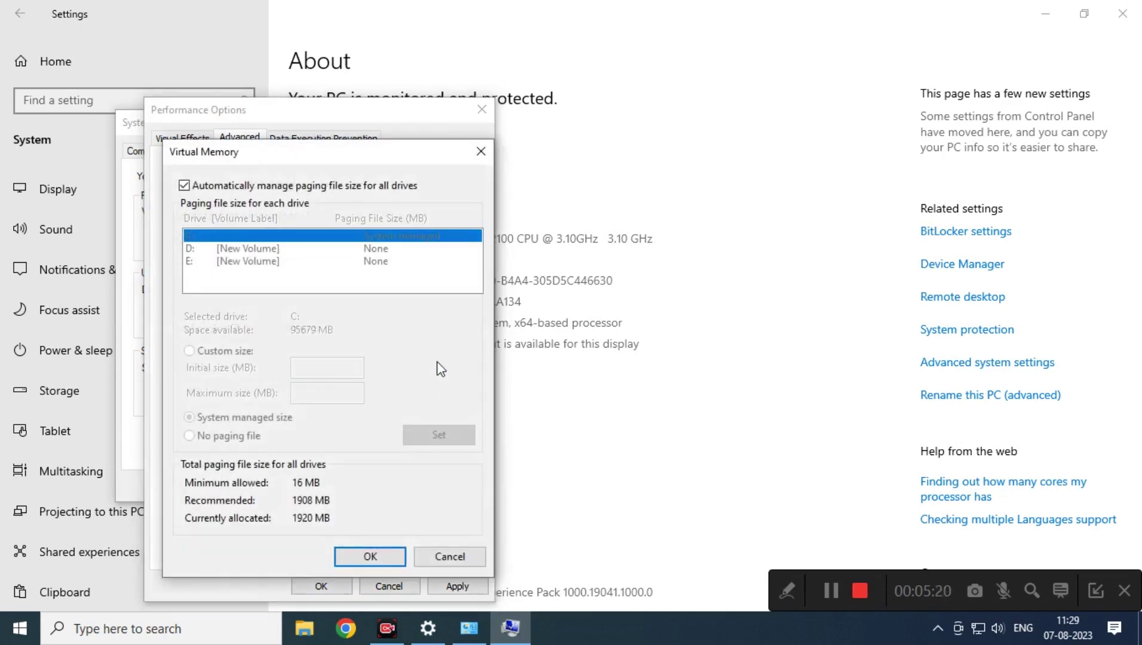
{"action": "left_click_drag", "start_coordinate": [253, 156], "coordinate": [585, 136]}
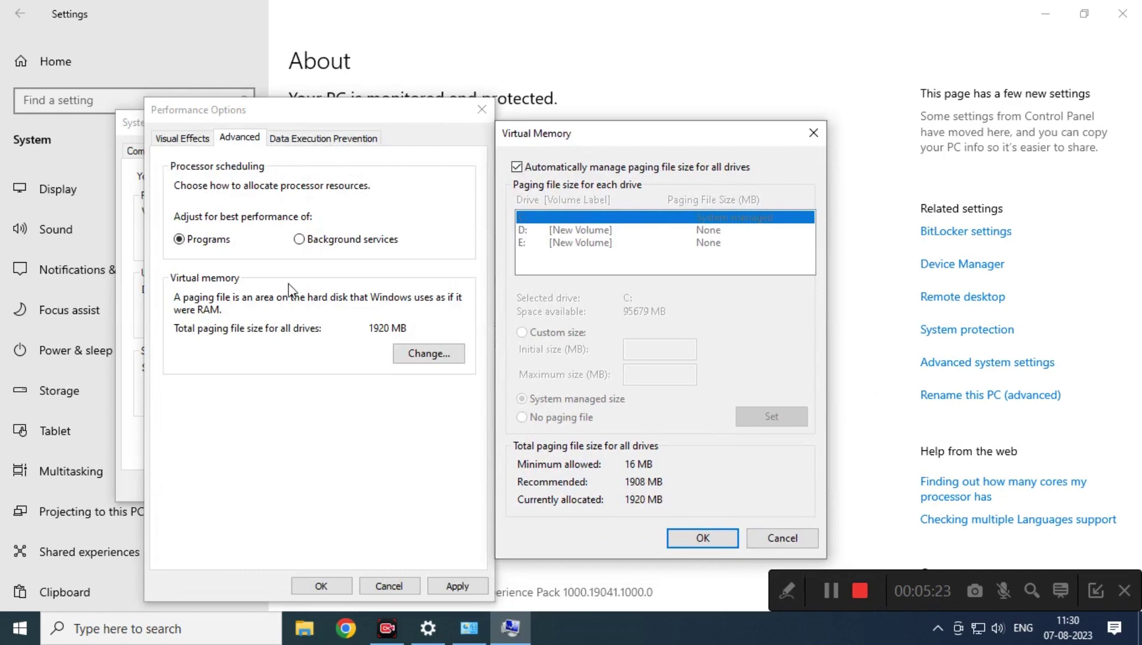
{"action": "left_click", "coordinate": [774, 539]}
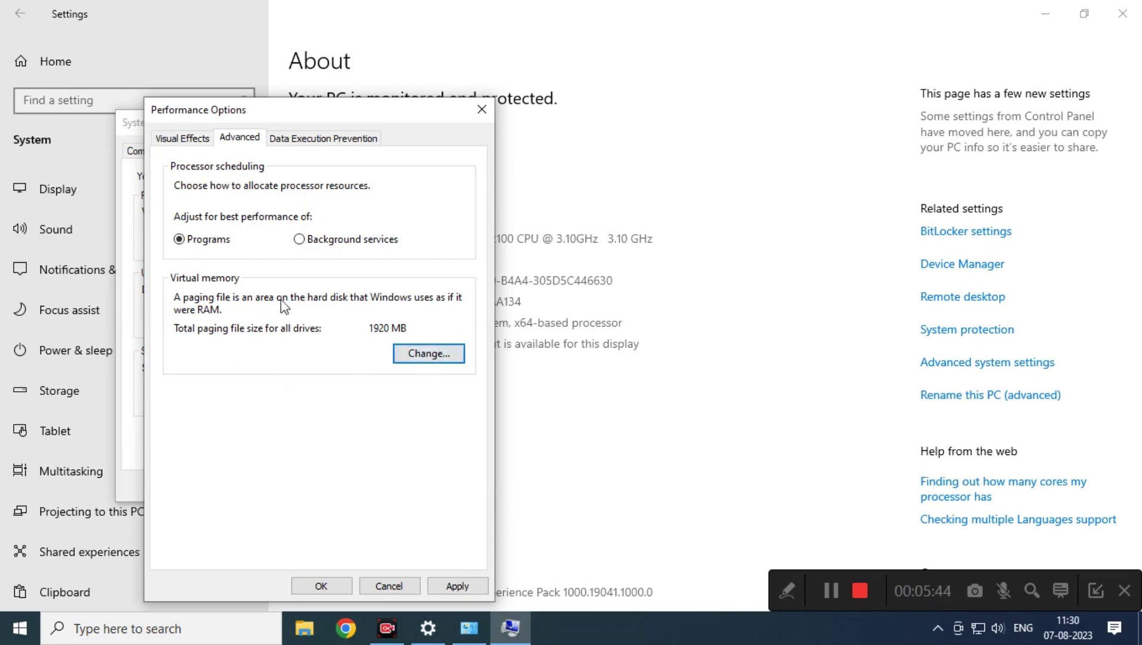
- Turn off automatic paging file management for all drives and set drive C: to No paging file, accepting the warning
{"action": "left_click", "coordinate": [454, 353]}
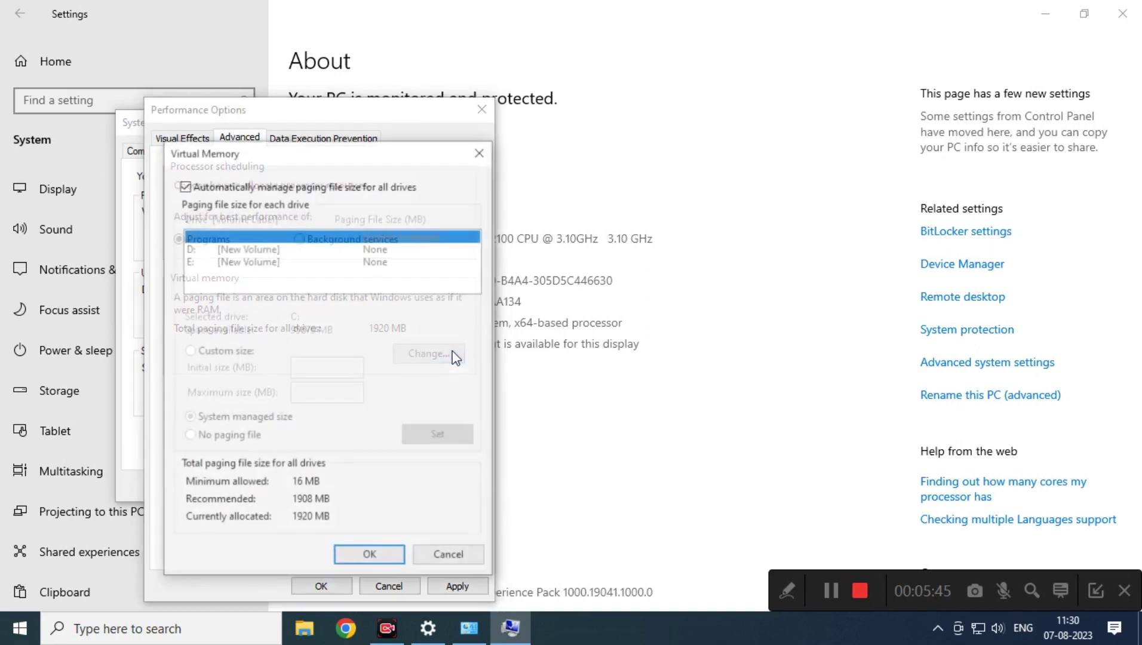
{"action": "left_click", "coordinate": [229, 184]}
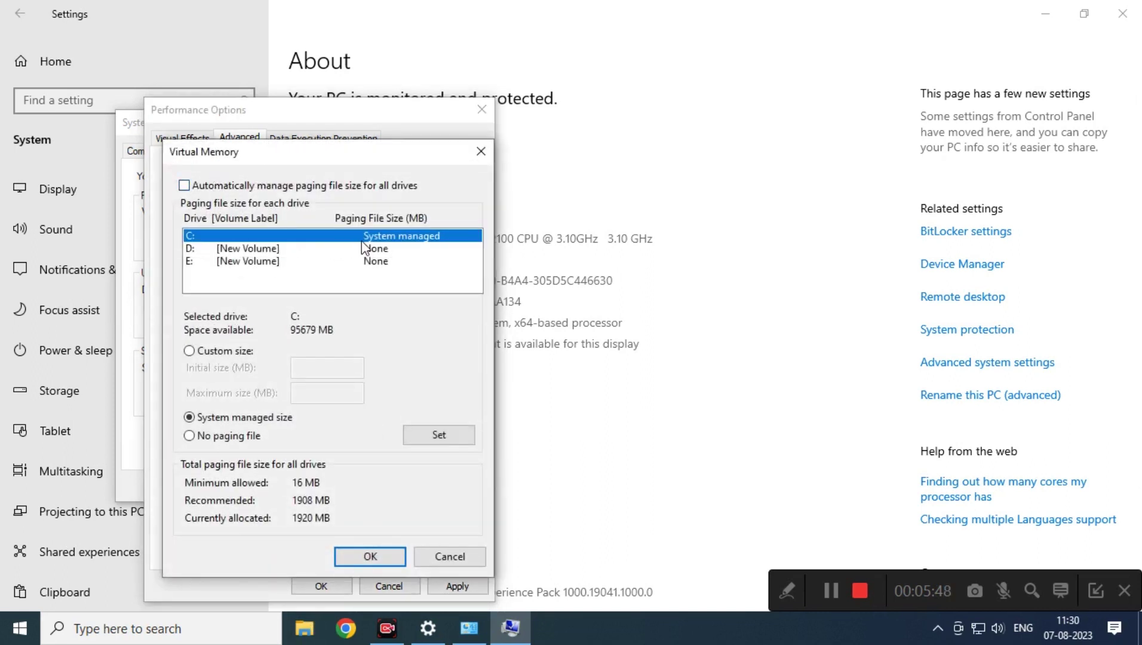
{"action": "left_click", "coordinate": [223, 441]}
{"action": "left_click", "coordinate": [429, 441]}
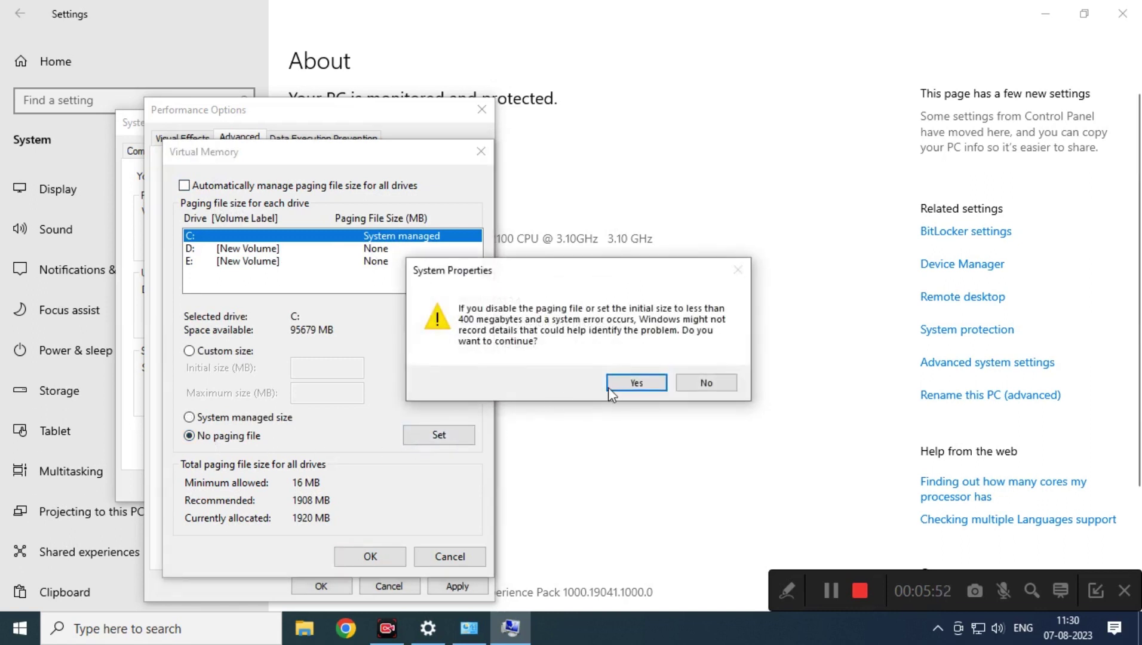
{"action": "left_click", "coordinate": [610, 385]}
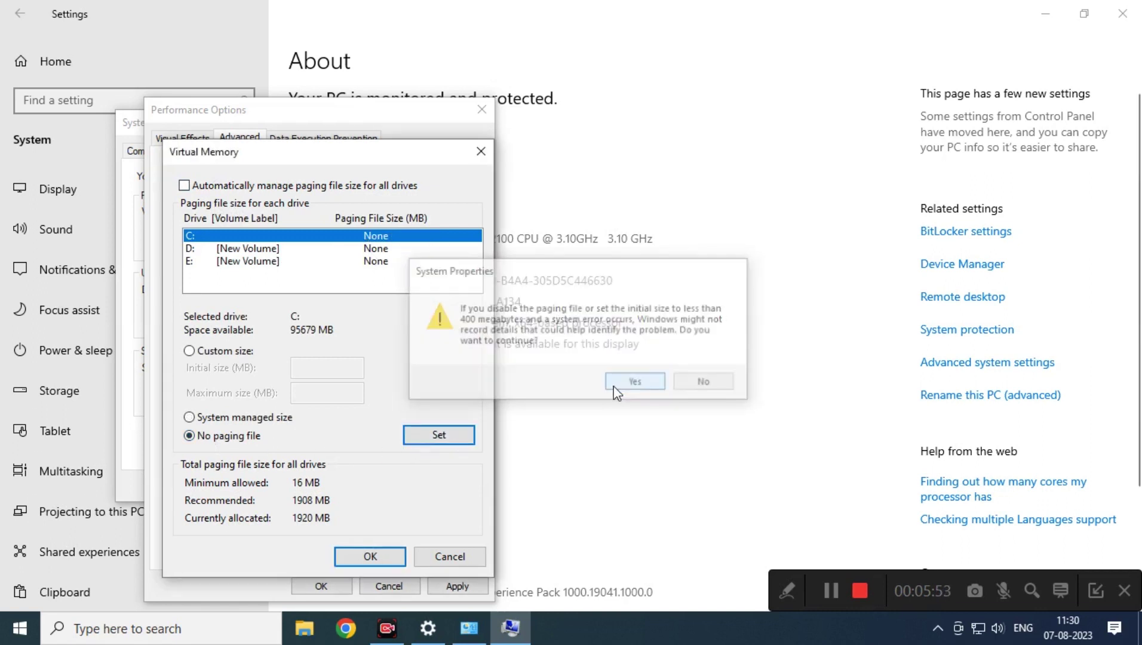
- Select drive D: in the virtual memory settings and choose a custom paging file size for it
{"action": "left_click", "coordinate": [244, 251]}
{"action": "left_click", "coordinate": [257, 261]}
{"action": "left_click", "coordinate": [255, 251]}
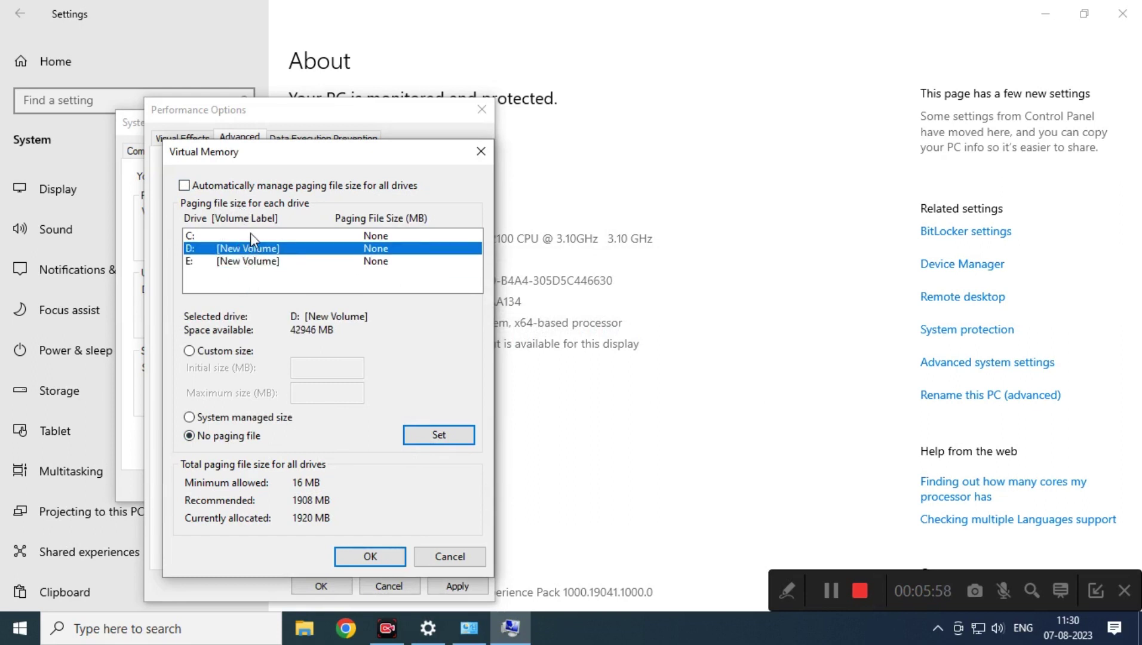
{"action": "left_click", "coordinate": [225, 352]}
{"action": "left_click", "coordinate": [307, 367]}
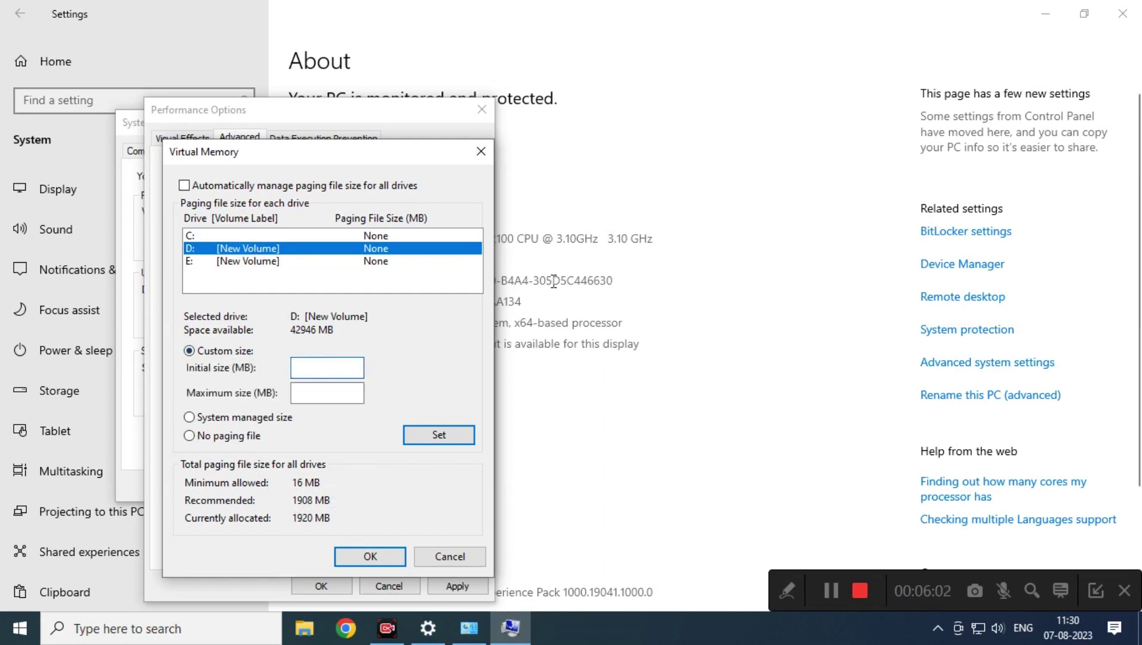
- Highlight the installed RAM amount on the About page and place the Settings window beside the virtual memory settings
{"action": "left_click", "coordinate": [638, 35]}
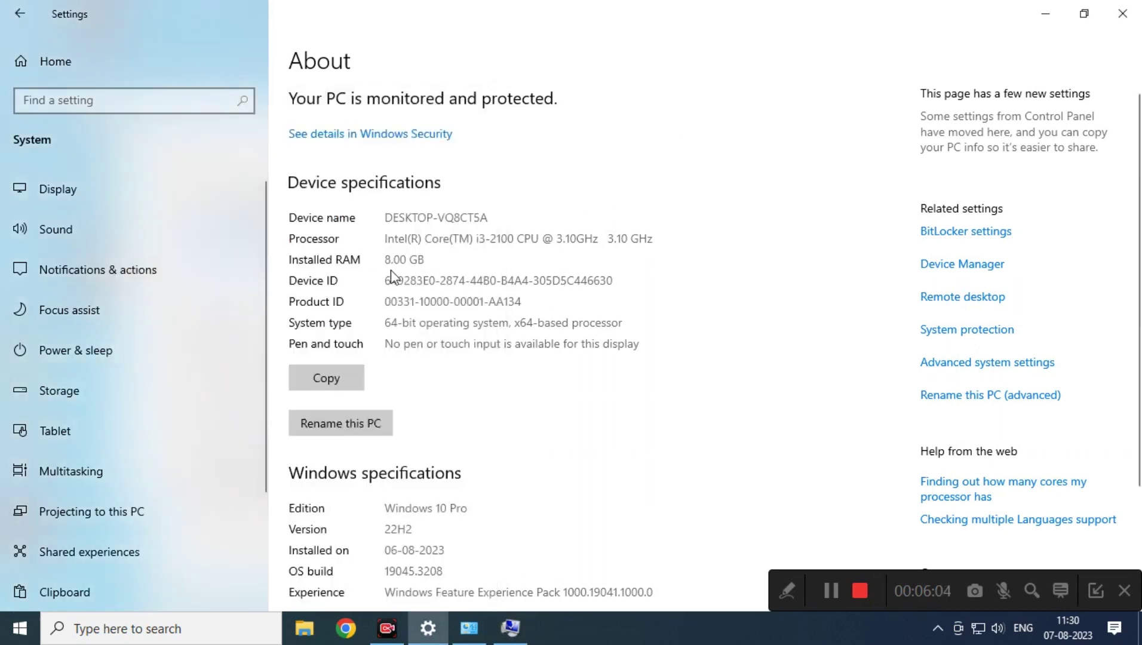
{"action": "left_click_drag", "start_coordinate": [387, 261], "coordinate": [470, 260]}
{"action": "left_click_drag", "start_coordinate": [533, 0], "coordinate": [809, 22]}
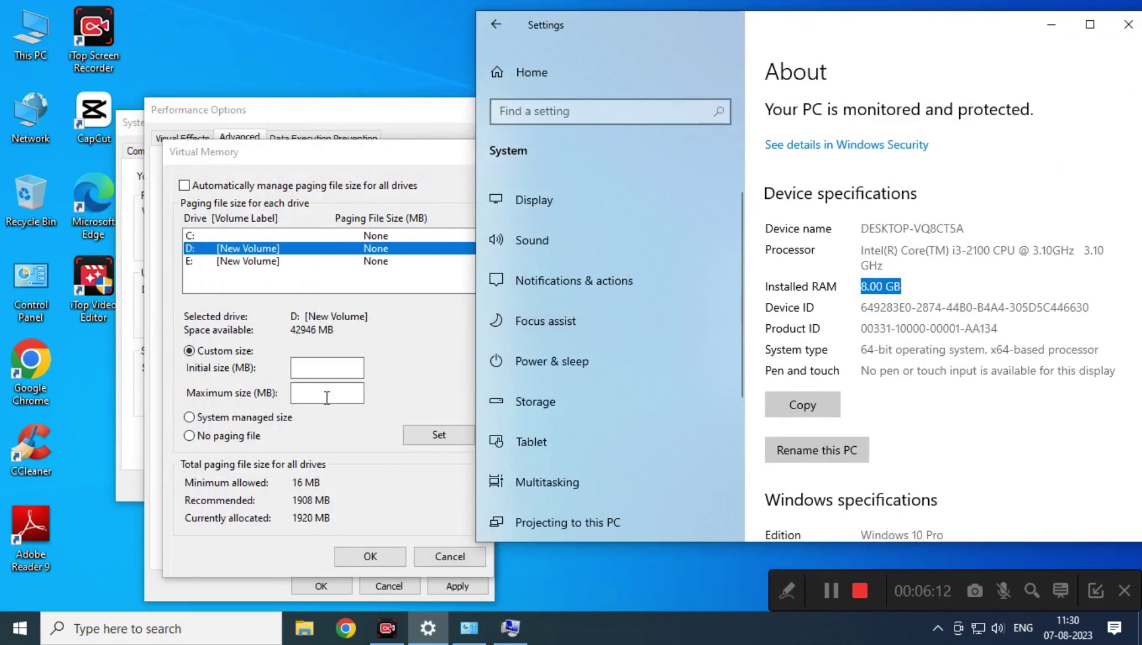
- Open Calculator with the Run command calc and multiply 1024 by 12
{"action": "left_click", "coordinate": [316, 365]}
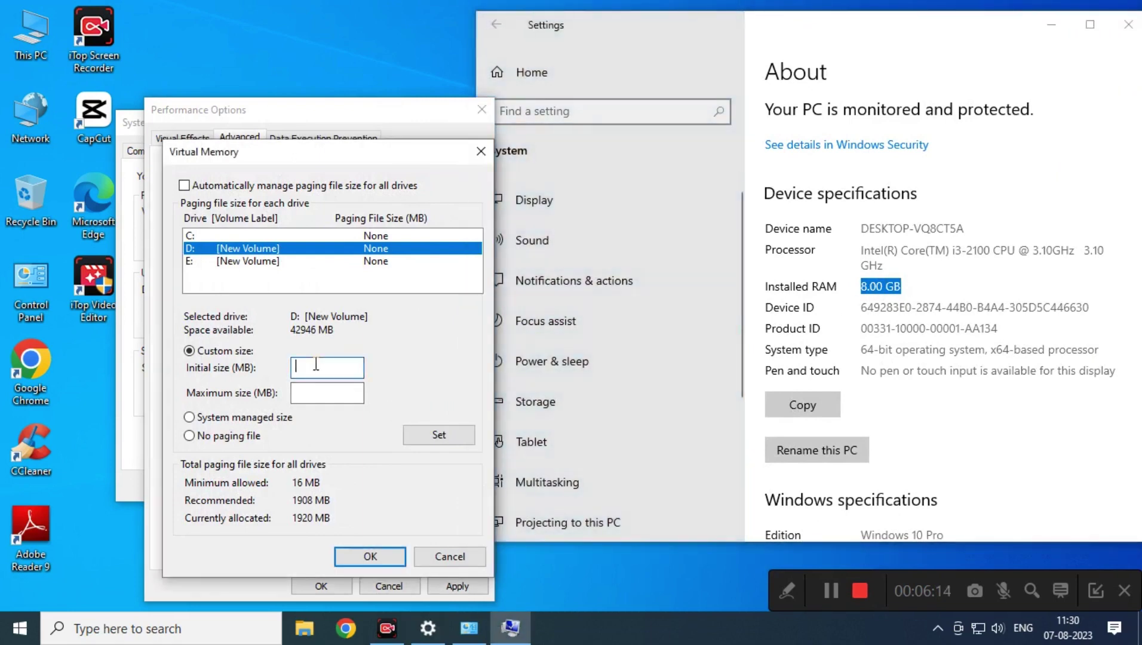
{"action": "key", "text": "super+r"}
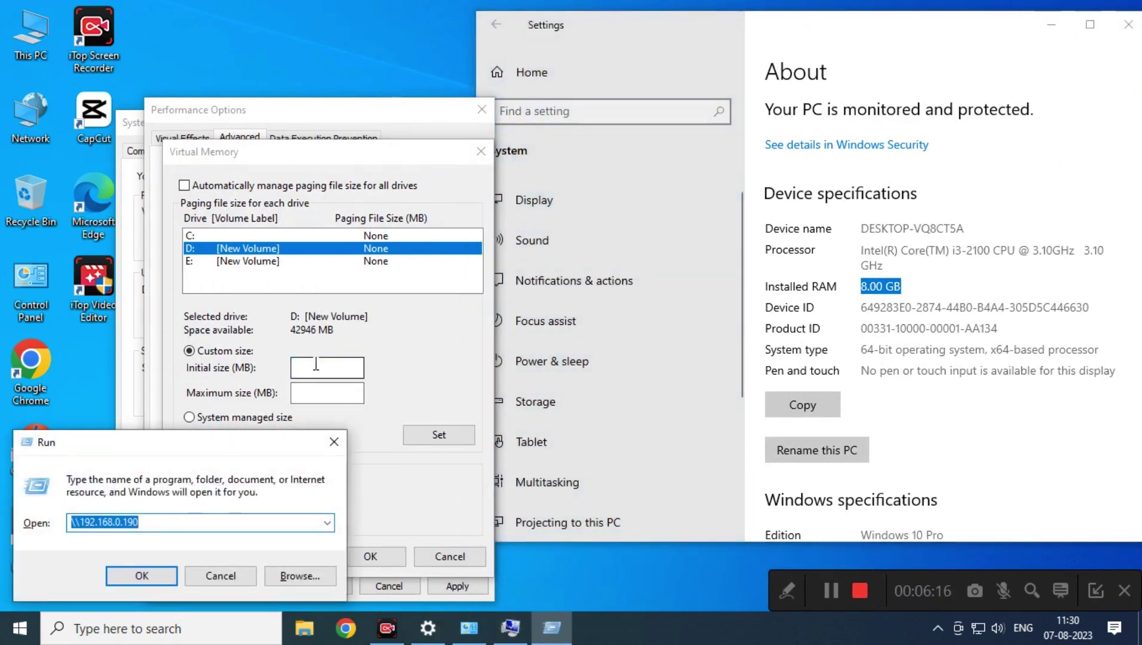
{"action": "type", "text": "calc"}
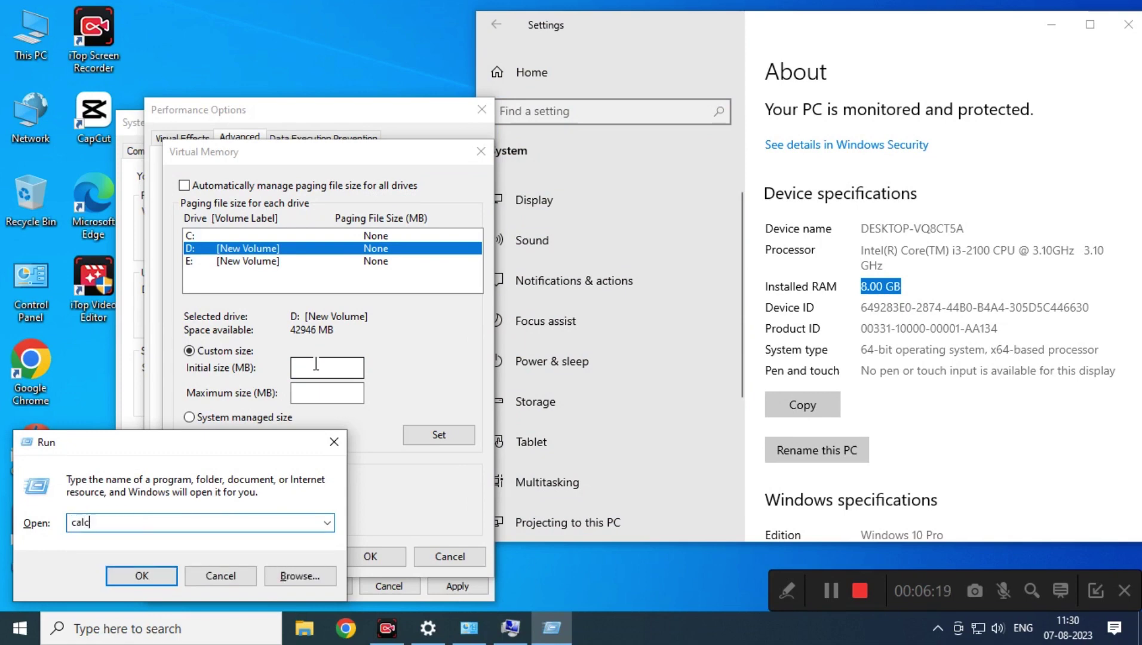
{"action": "key", "text": "Return"}
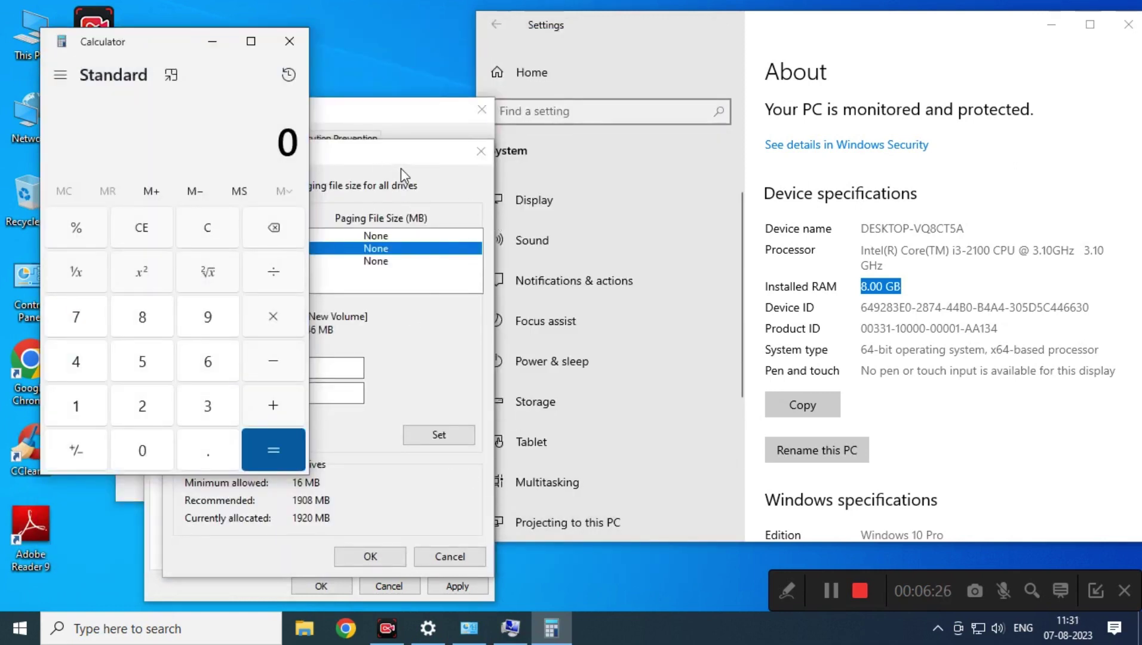
{"action": "left_click", "coordinate": [77, 406]}
{"action": "left_click", "coordinate": [143, 451]}
{"action": "left_click", "coordinate": [143, 412]}
{"action": "left_click", "coordinate": [66, 360]}
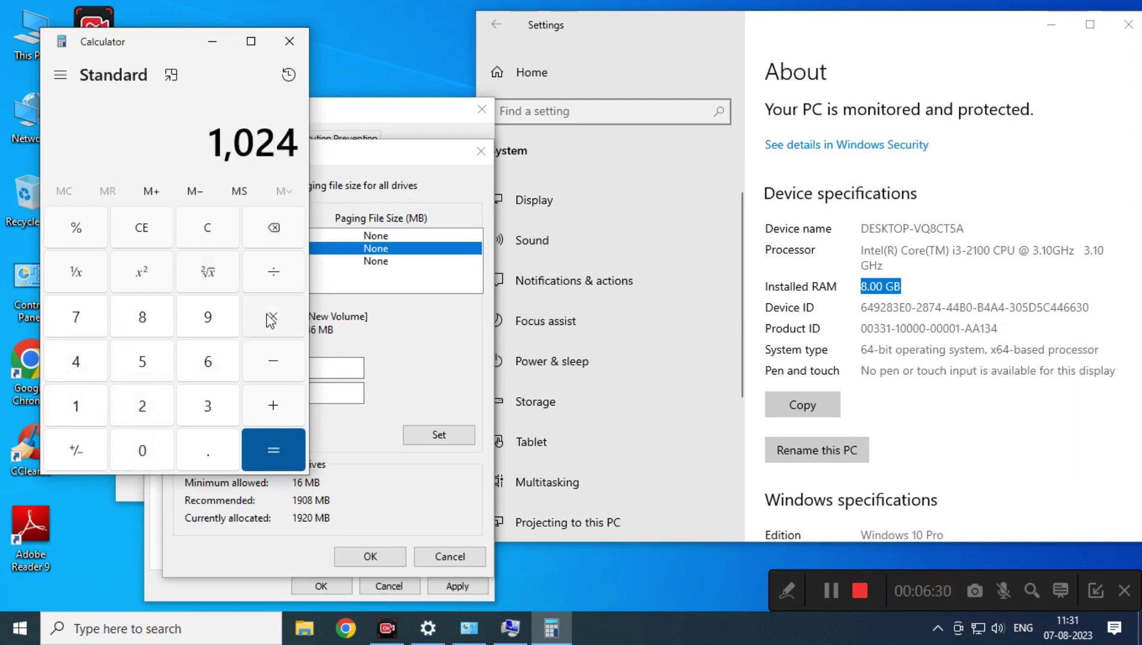
{"action": "left_click", "coordinate": [274, 322]}
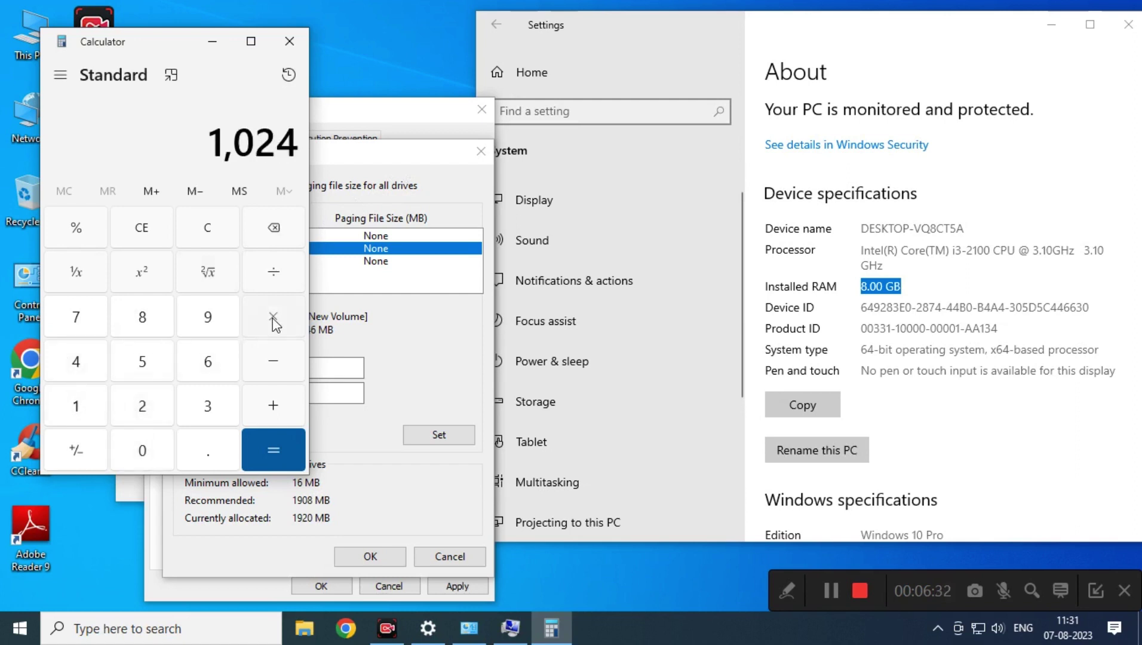
{"action": "left_click", "coordinate": [76, 406]}
{"action": "left_click", "coordinate": [133, 409]}
{"action": "left_click", "coordinate": [281, 454]}
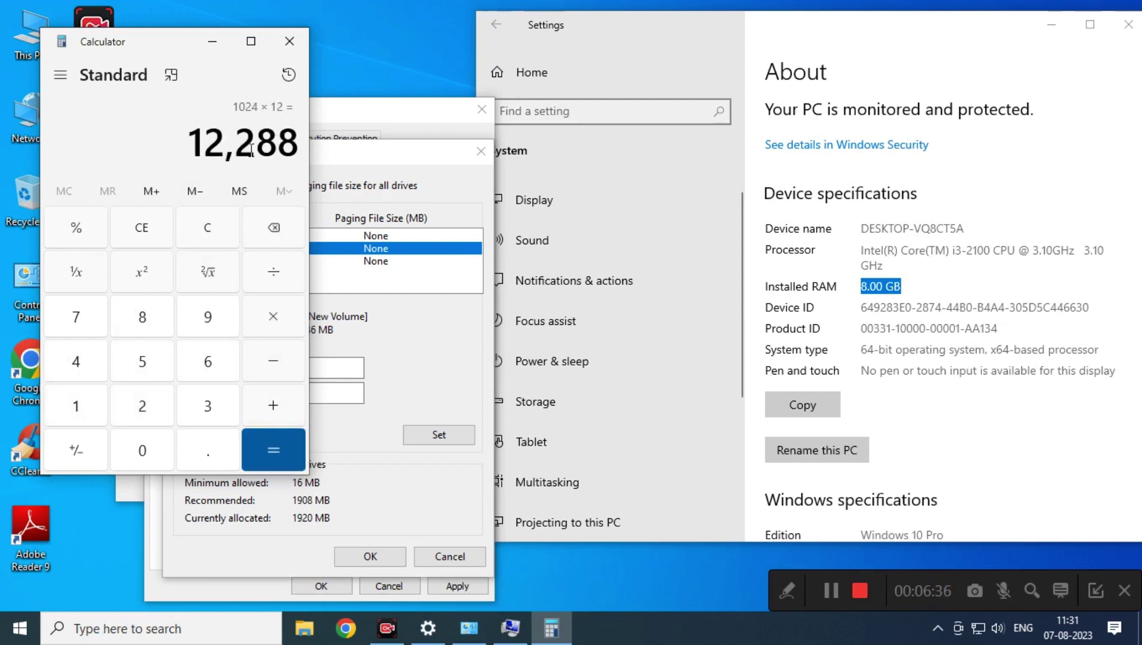
- Arrange Calculator and the virtual memory settings side by side, and set drive D:'s initial paging file size to 12288 MB
{"action": "left_click_drag", "start_coordinate": [328, 162], "coordinate": [453, 154]}
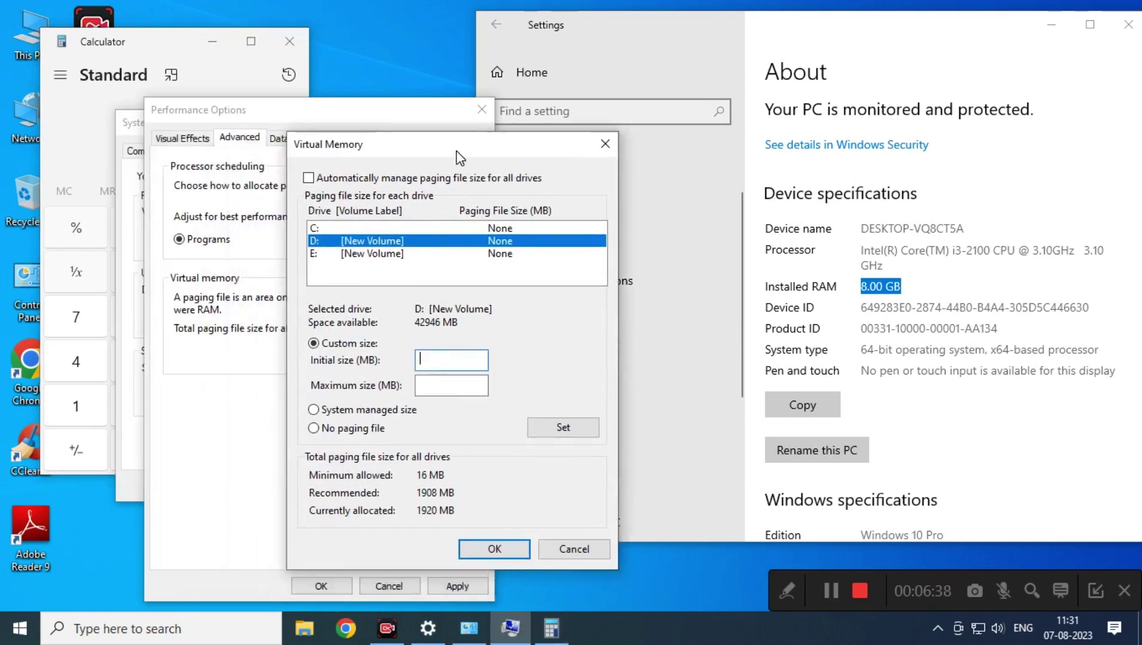
{"action": "left_click_drag", "start_coordinate": [171, 40], "coordinate": [126, 35]}
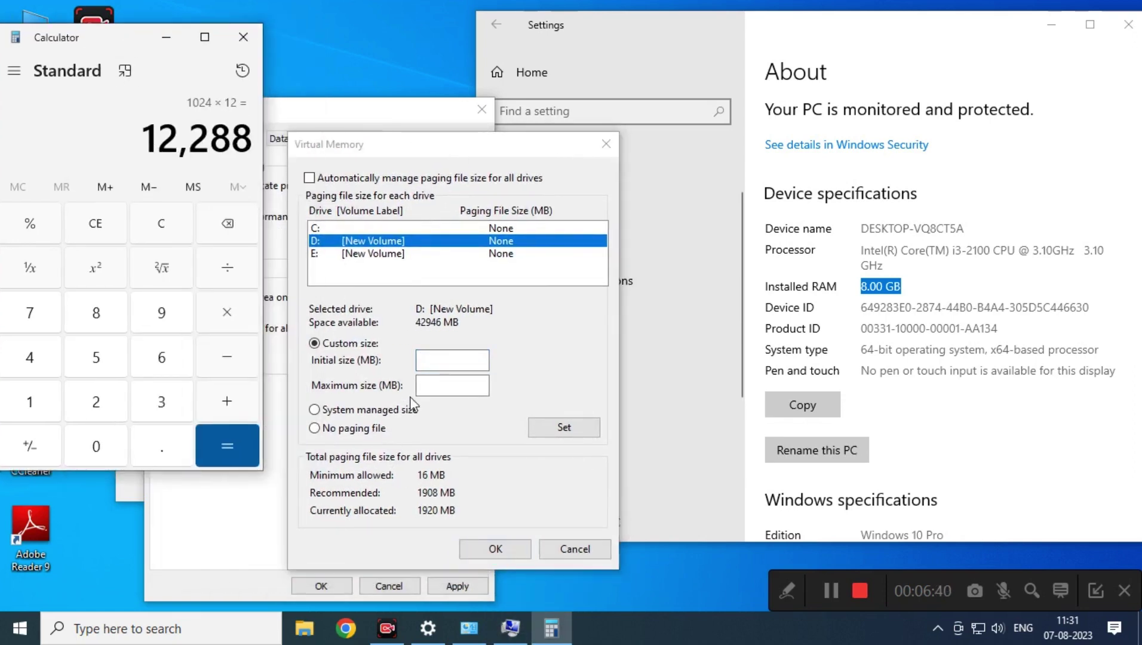
{"action": "left_click", "coordinate": [446, 359]}
{"action": "type", "text": "12"}
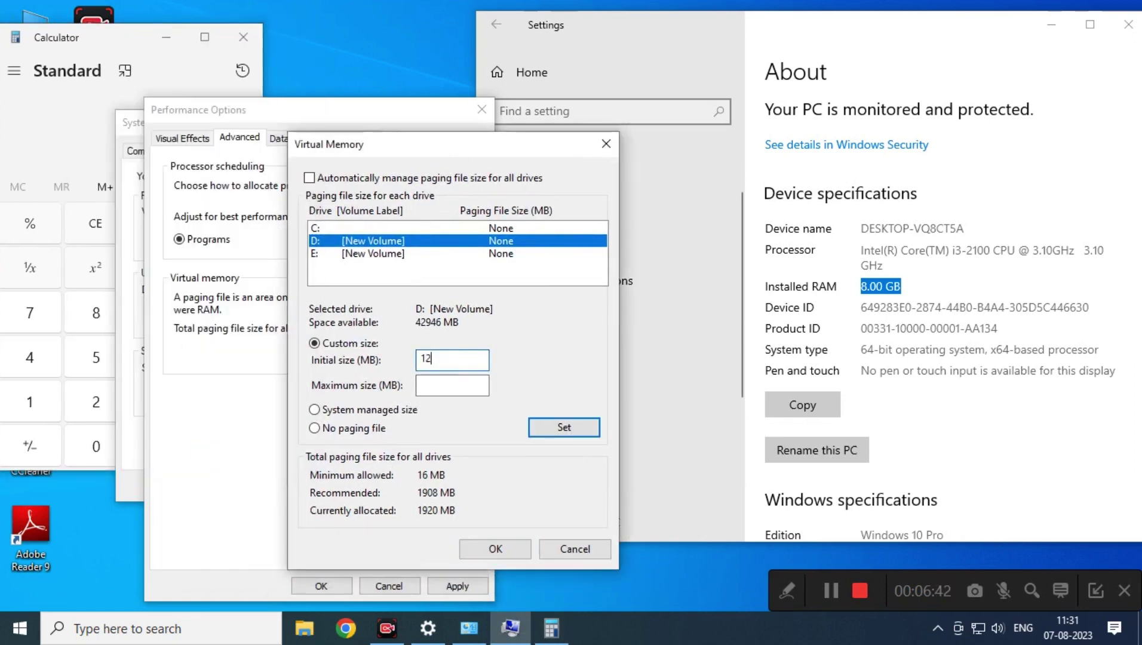
{"action": "type", "text": "88"}
{"action": "key", "text": "BackSpace"}
{"action": "key", "text": "BackSpace"}
- Set drive D:'s maximum paging file size to 12288 MB and assign the custom size to the drive
{"action": "left_click", "coordinate": [72, 41]}
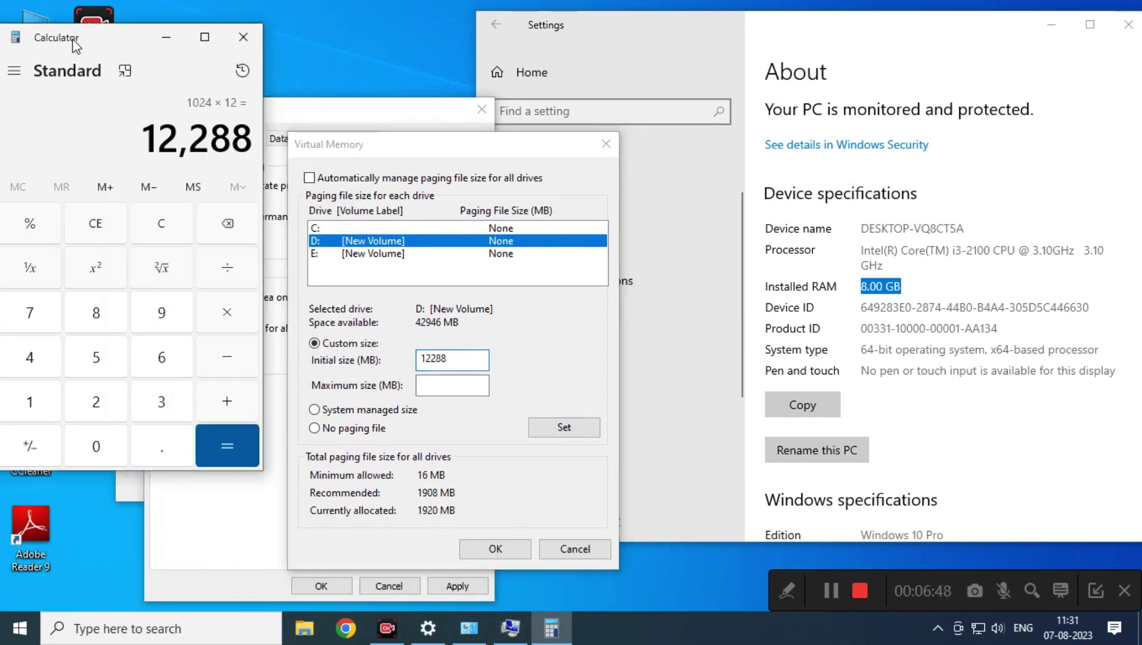
{"action": "left_click", "coordinate": [463, 385]}
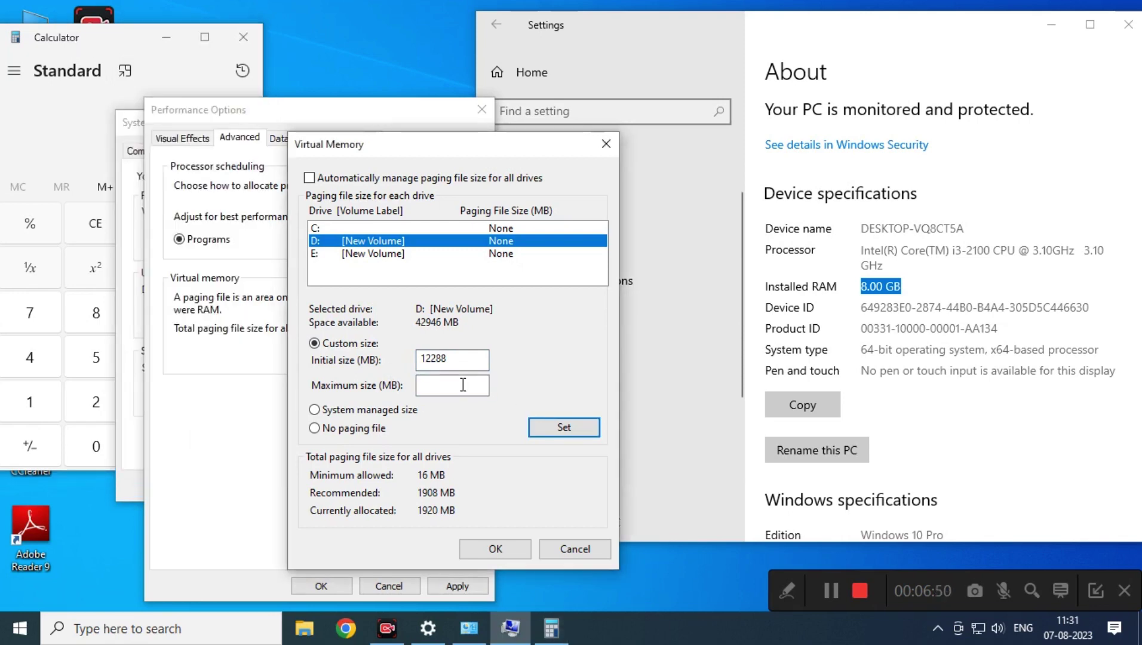
{"action": "type", "text": "12288"}
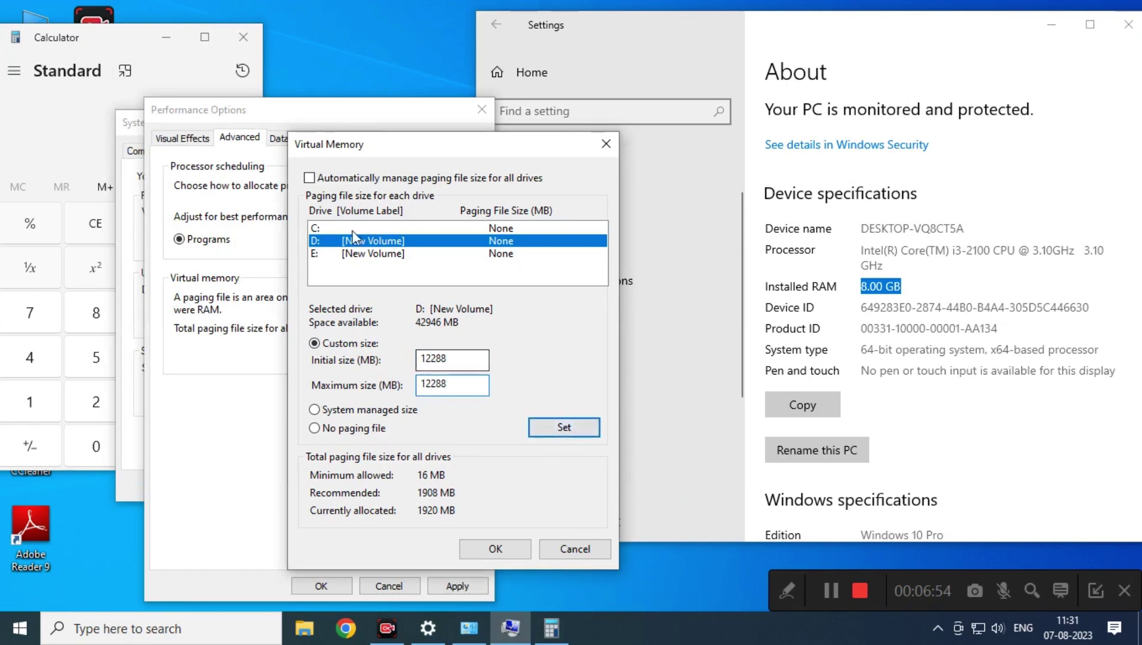
{"action": "left_click", "coordinate": [566, 427]}
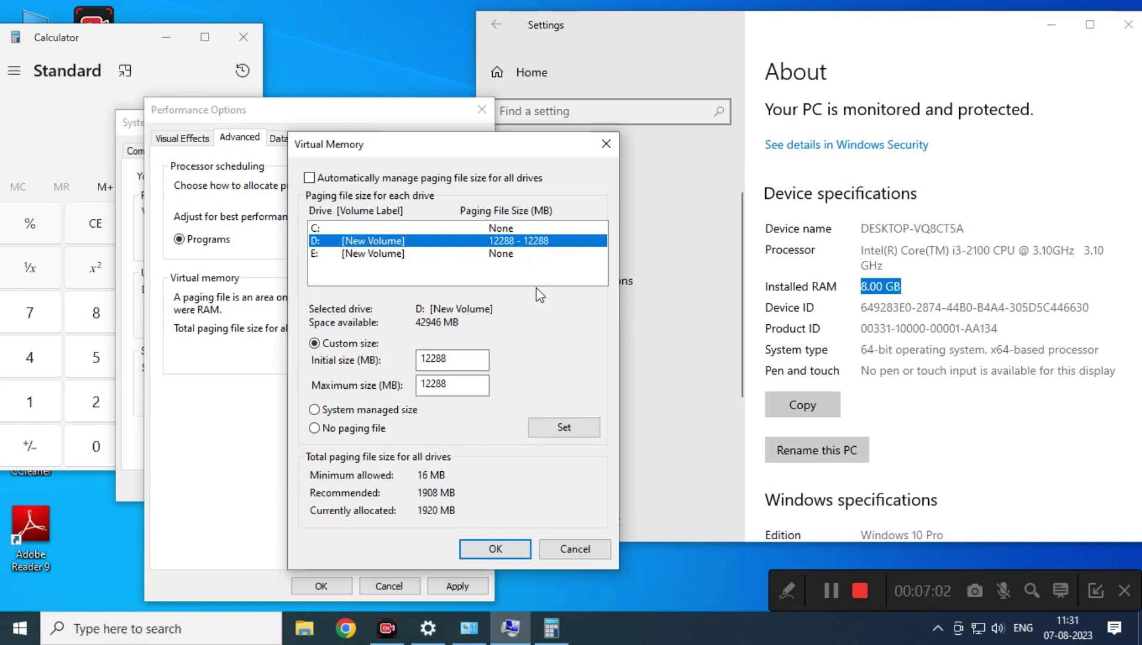
- Confirm and apply the virtual memory change, and close the system dialogs and Calculator
{"action": "left_click", "coordinate": [496, 549]}
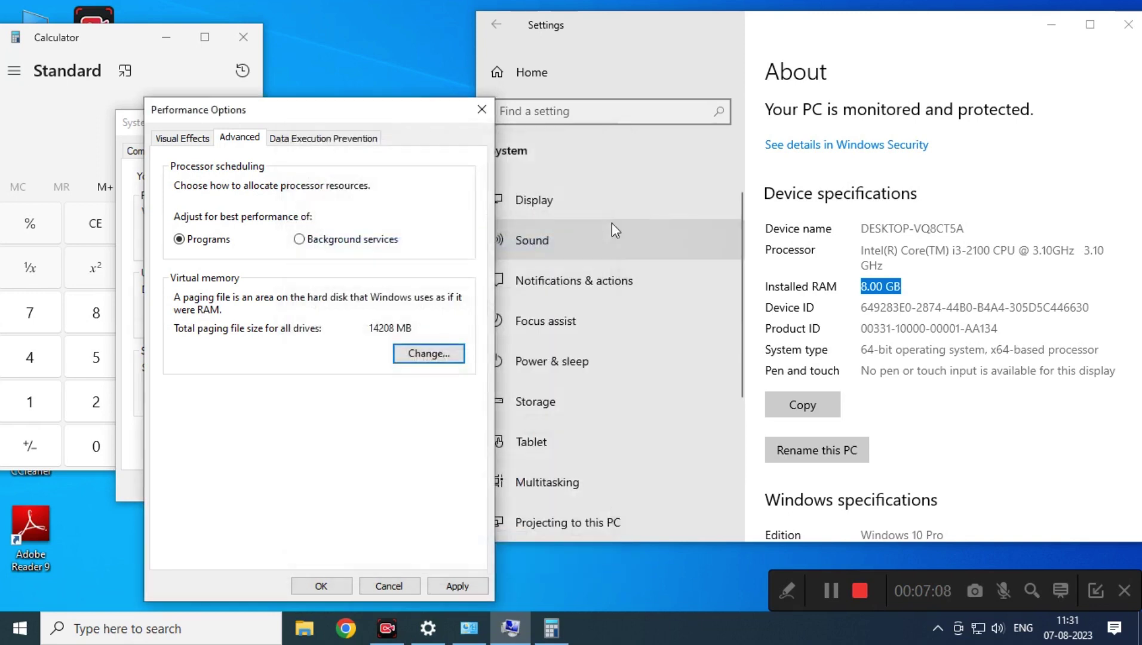
{"action": "left_click", "coordinate": [457, 586]}
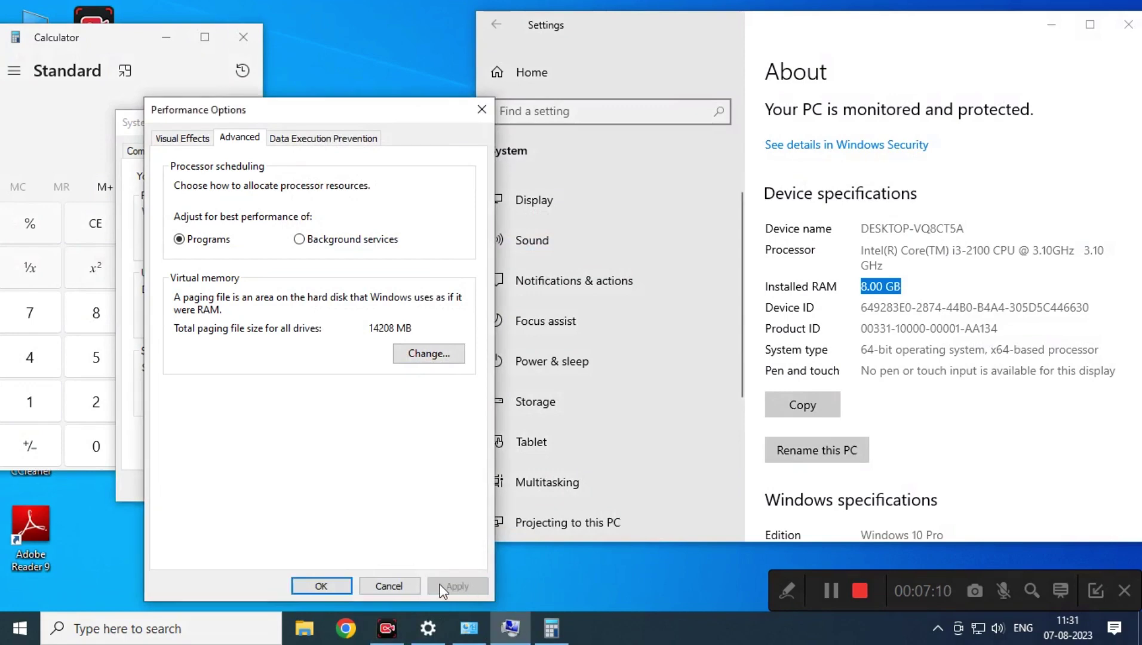
{"action": "left_click", "coordinate": [338, 588]}
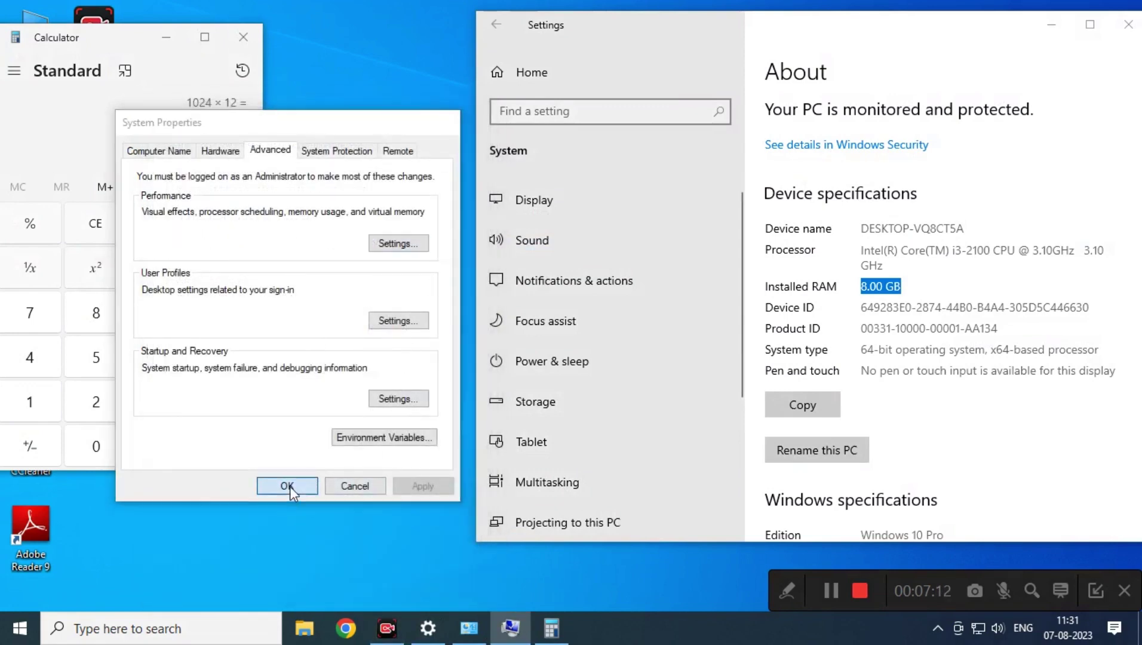
{"action": "left_click", "coordinate": [290, 486]}
{"action": "left_click_drag", "start_coordinate": [59, 42], "coordinate": [182, 43]}
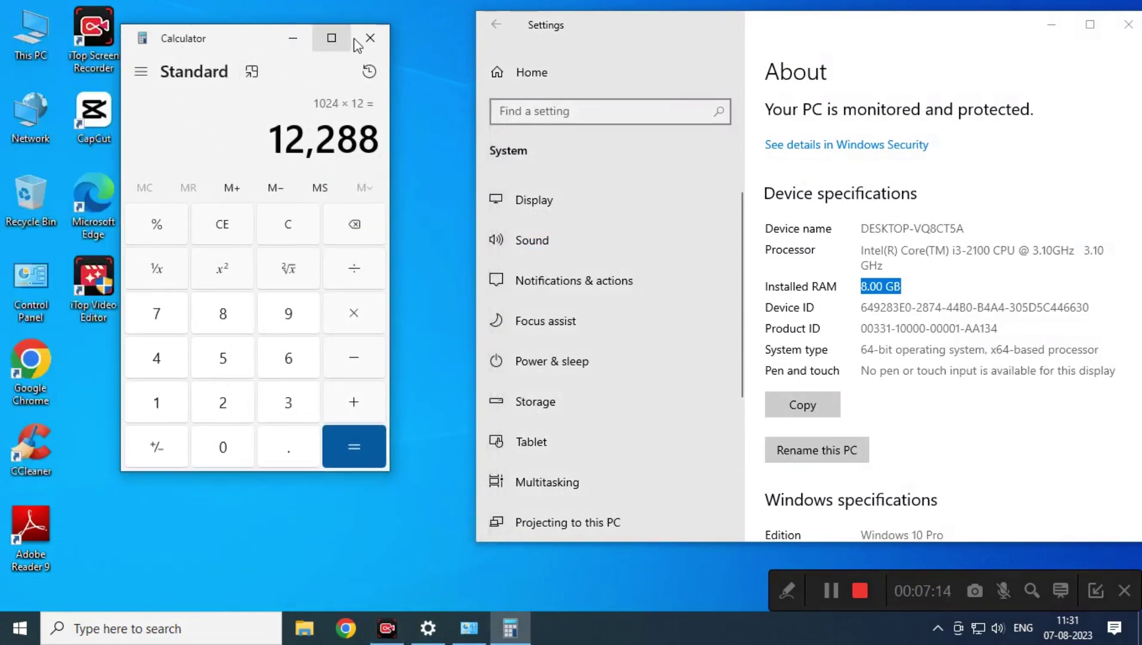
{"action": "left_click", "coordinate": [366, 38]}
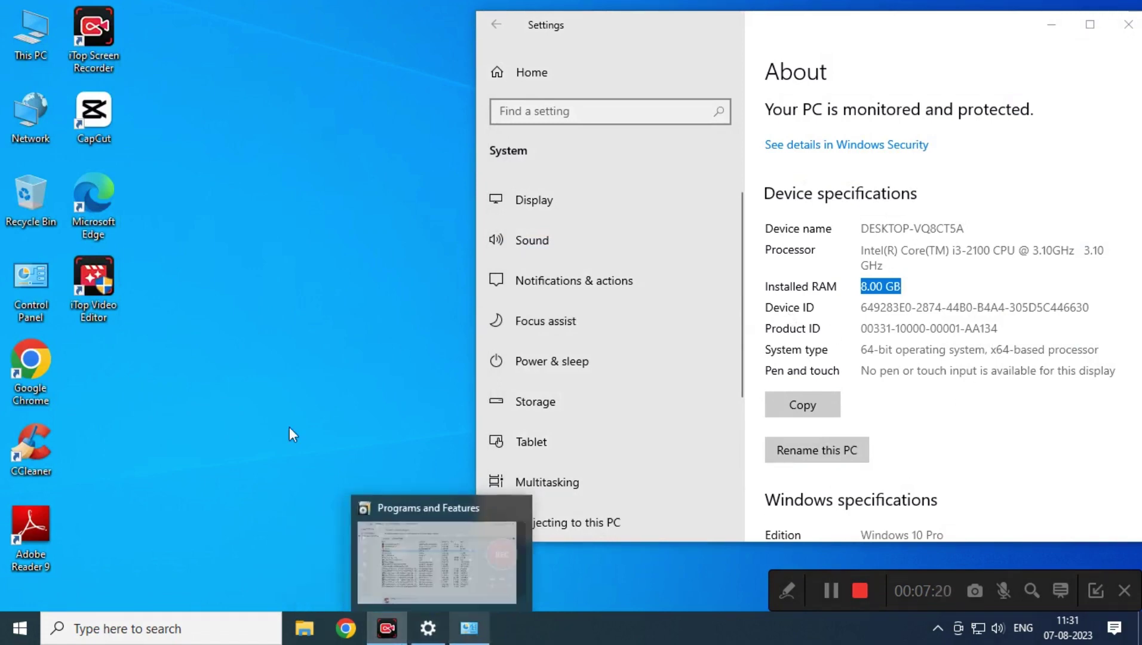
- Open the advanced performance options from Control Panel's System page, with the Settings window maximized, to view the virtual memory section
{"action": "double_click", "coordinate": [32, 277]}
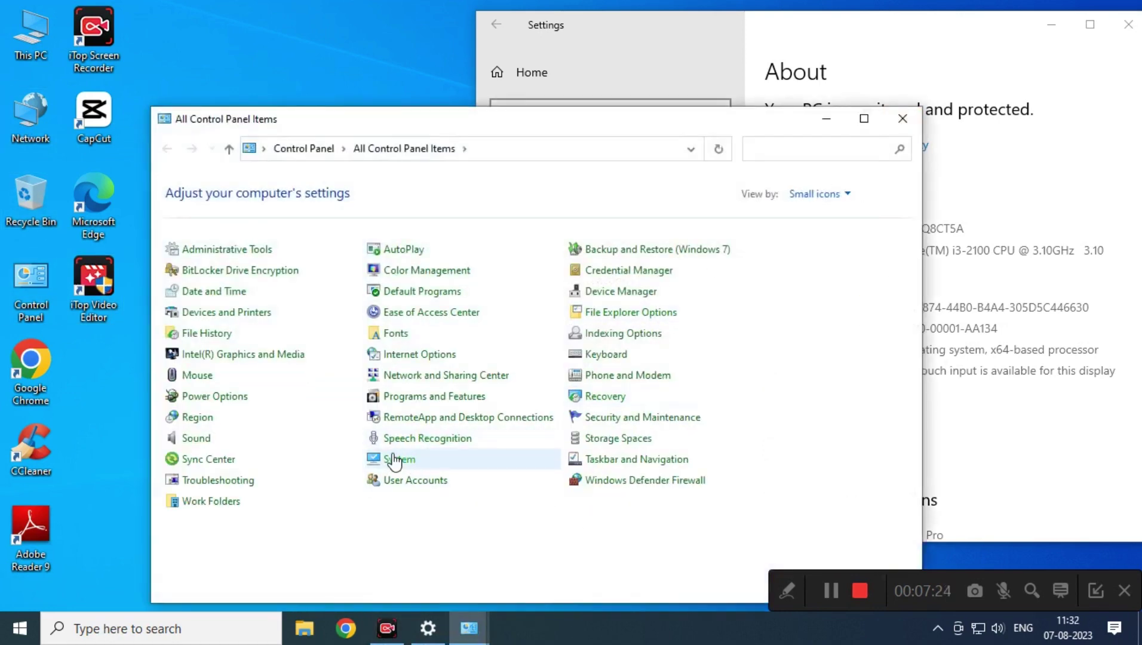
{"action": "left_click", "coordinate": [418, 460]}
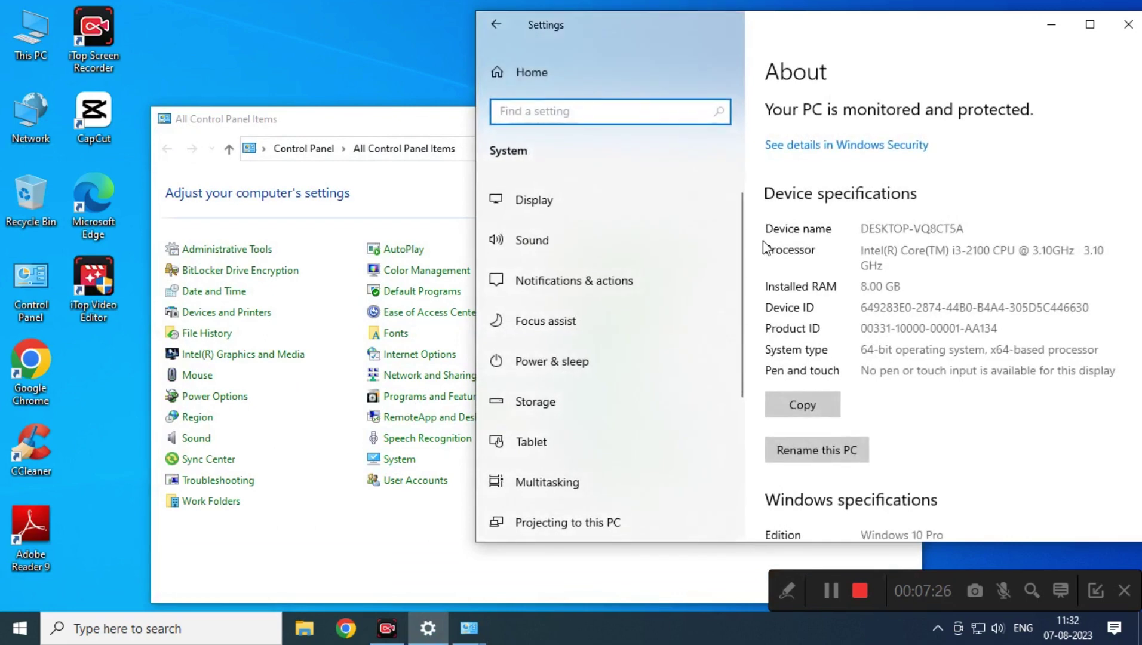
{"action": "double_click", "coordinate": [881, 38]}
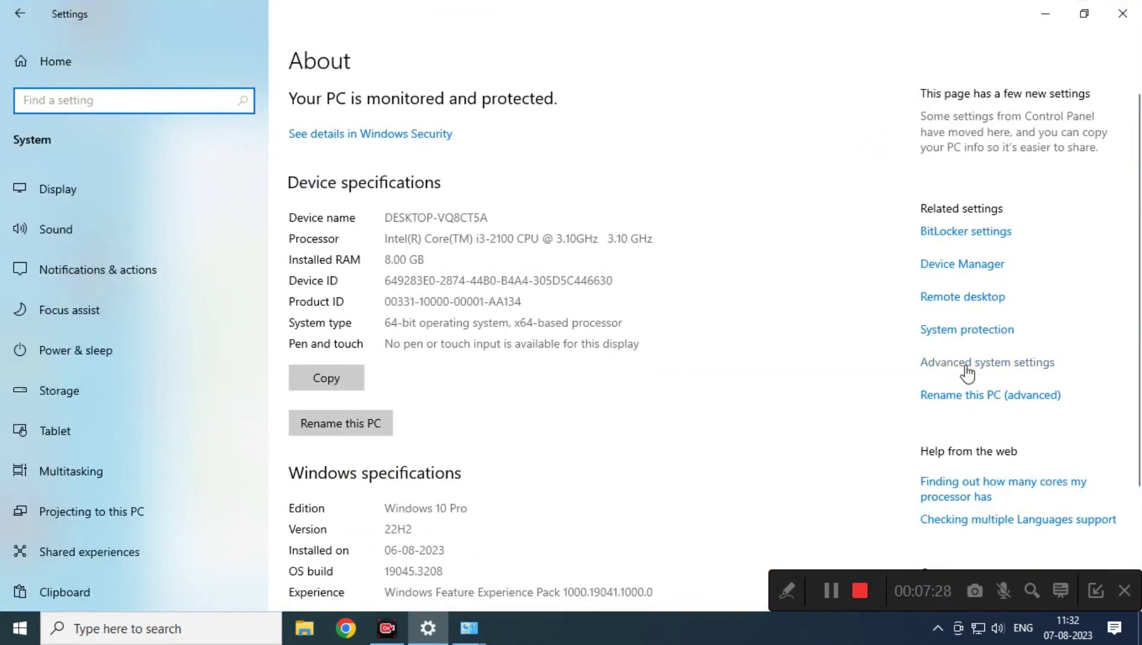
{"action": "left_click", "coordinate": [965, 363]}
{"action": "left_click", "coordinate": [418, 265]}
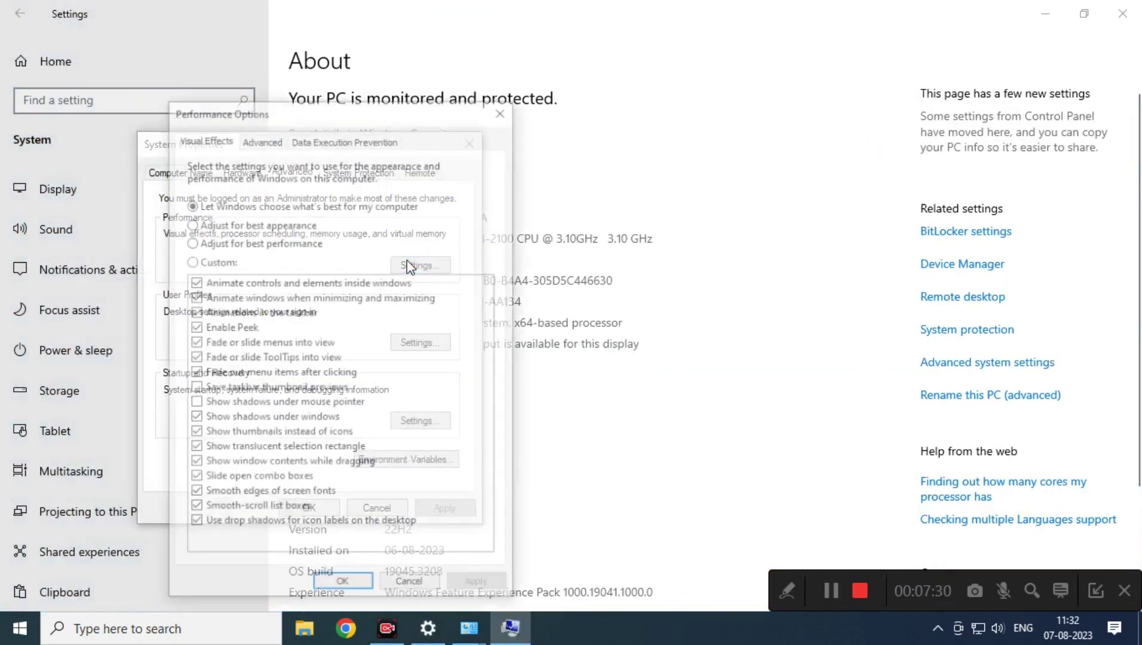
{"action": "left_click", "coordinate": [262, 138]}
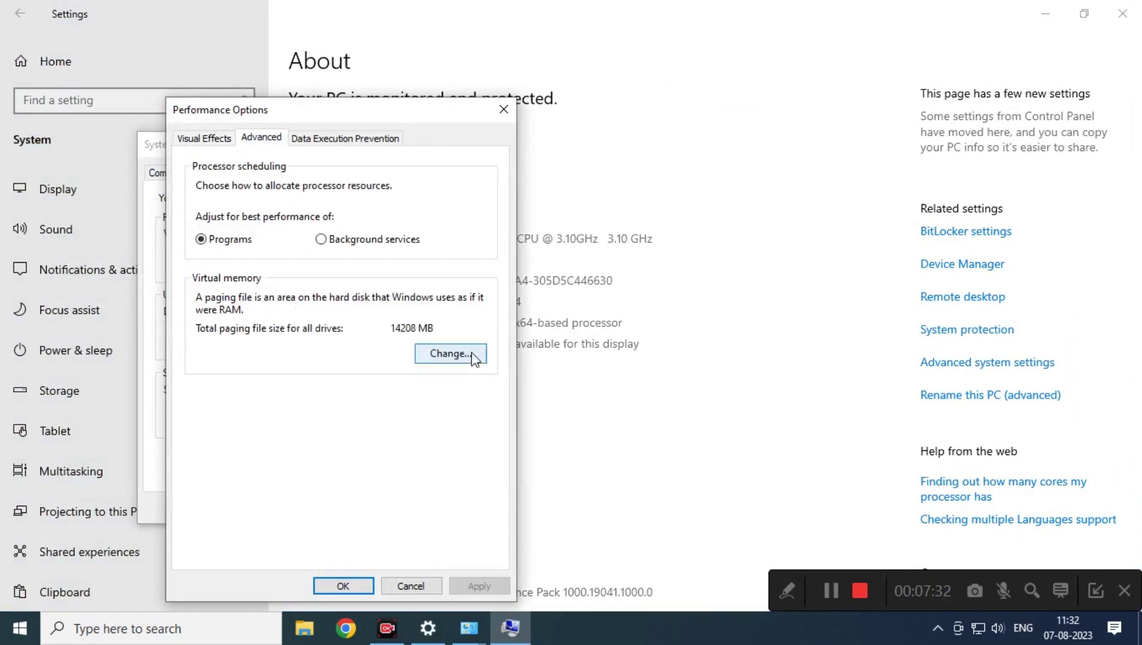
- Close Performance Options and System Properties, and bring the Control Panel window in front of the restored Settings window
{"action": "left_click", "coordinate": [424, 588]}
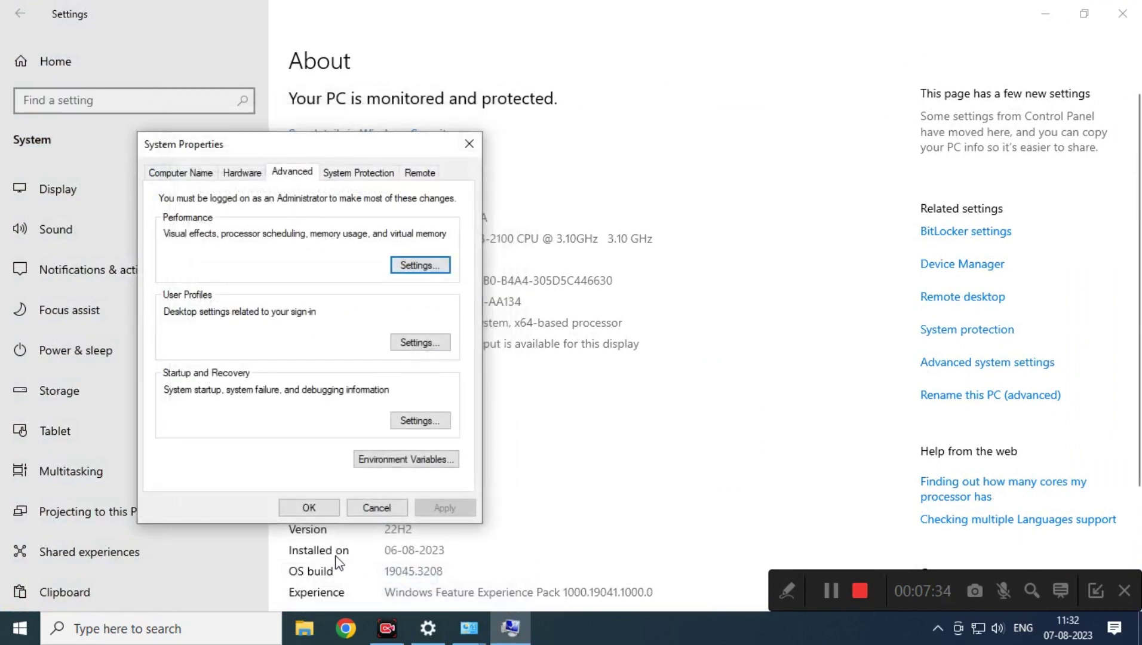
{"action": "left_click", "coordinate": [318, 511]}
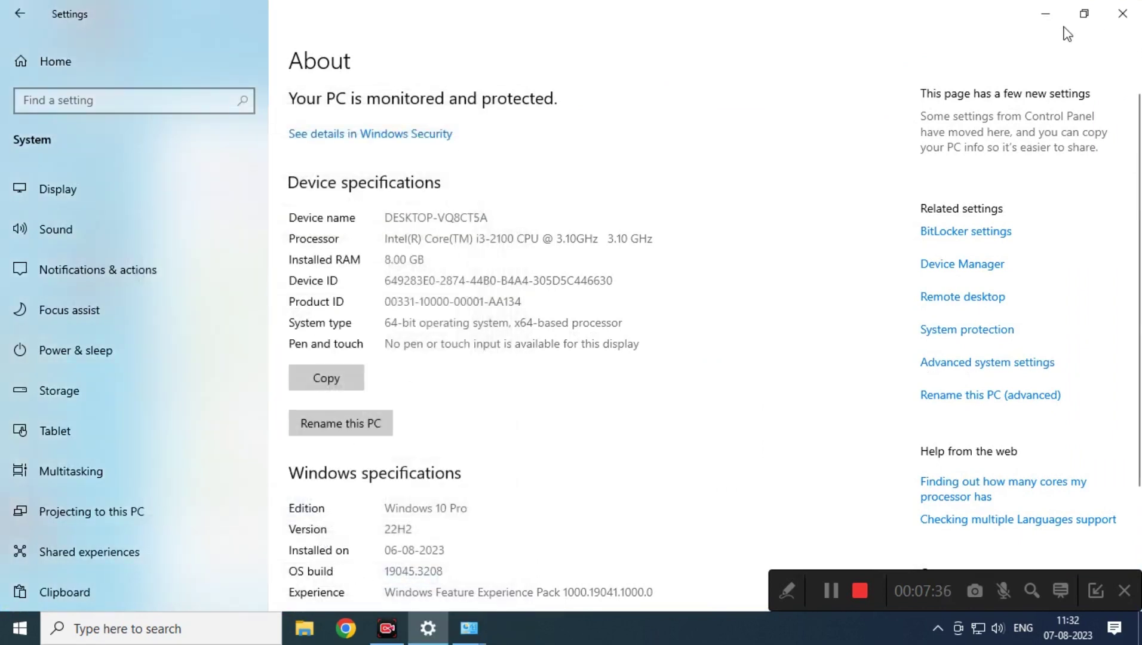
{"action": "left_click", "coordinate": [1084, 13]}
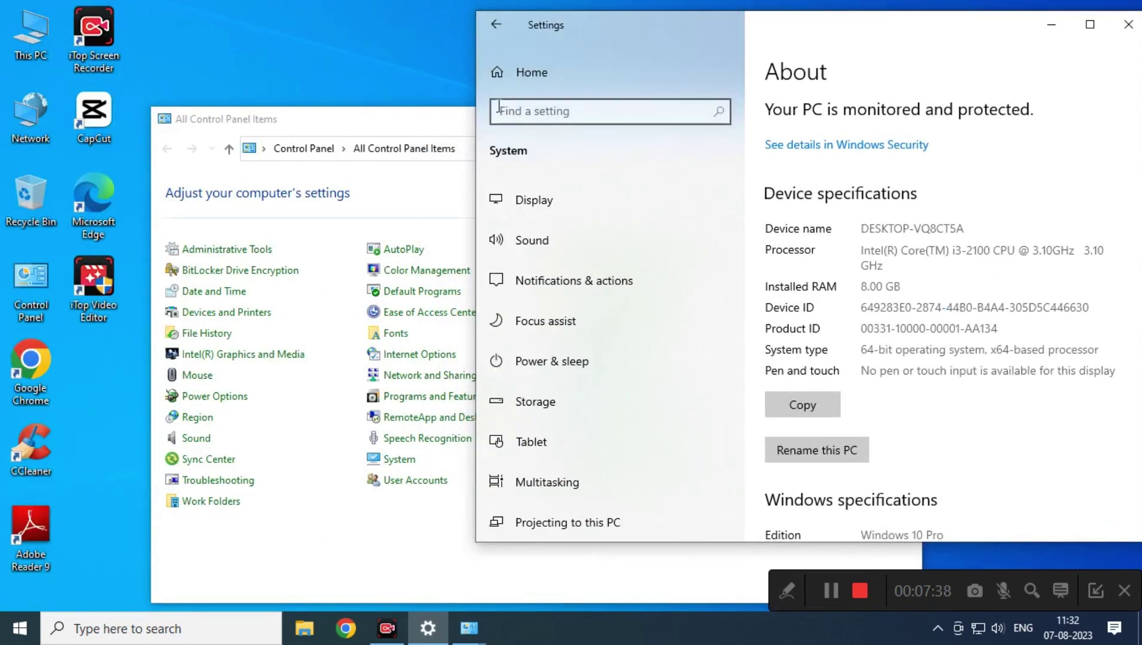
{"action": "left_click_drag", "start_coordinate": [456, 125], "coordinate": [367, 79]}
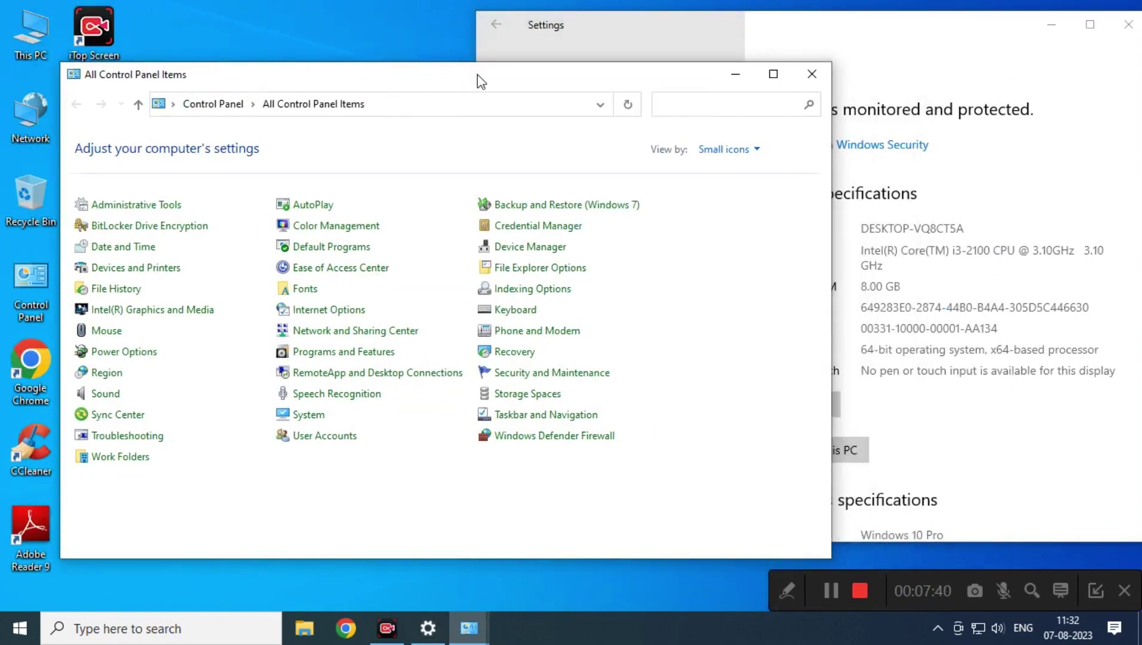
{"action": "left_click_drag", "start_coordinate": [477, 81], "coordinate": [463, 85]}
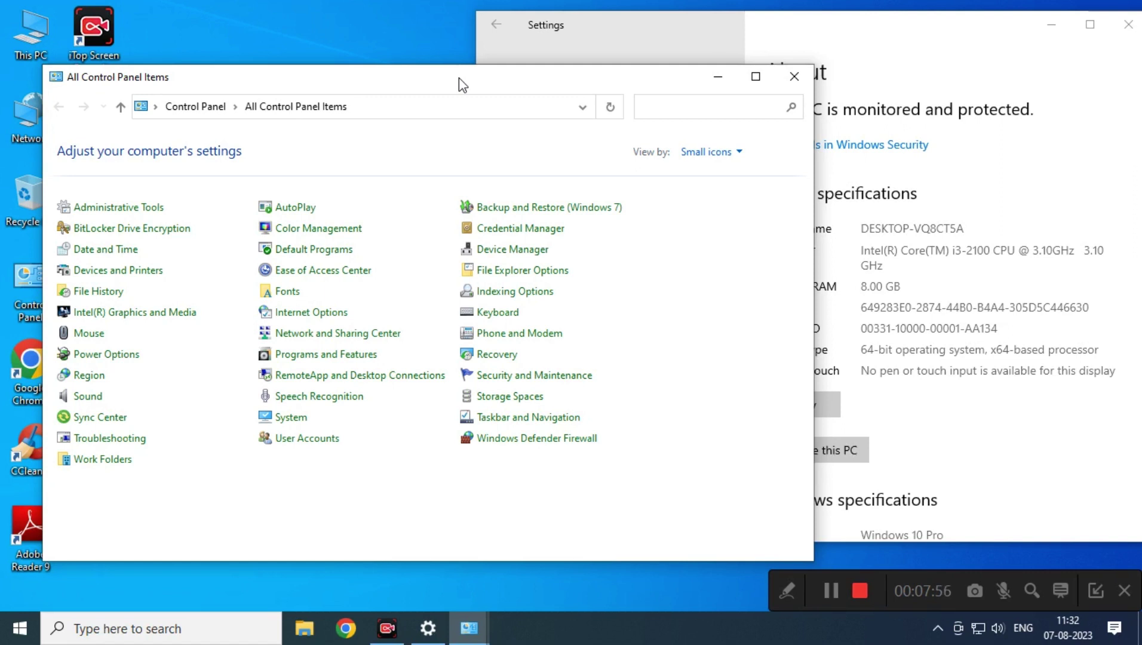
- Open System Properties with the Run command sysdm.cpl and view its hardware, computer name and advanced settings
{"action": "key", "text": "super+r"}
{"action": "type", "text": "s"}
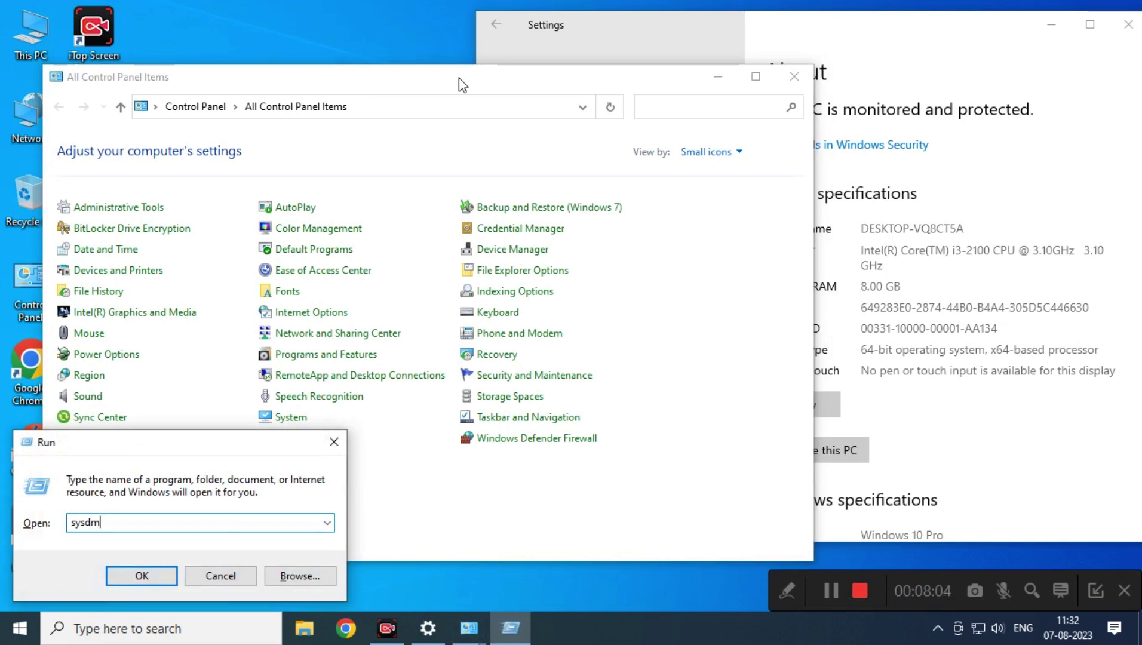
{"action": "type", "text": "ysdm.cpl"}
{"action": "key", "text": "Return"}
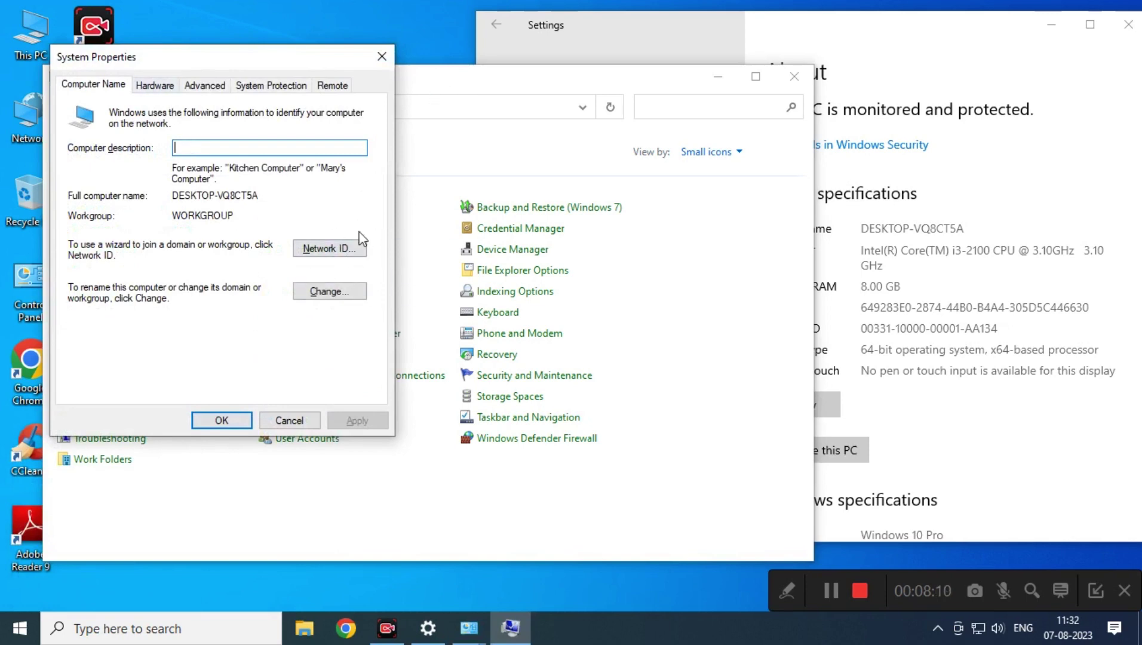
{"action": "left_click", "coordinate": [152, 88]}
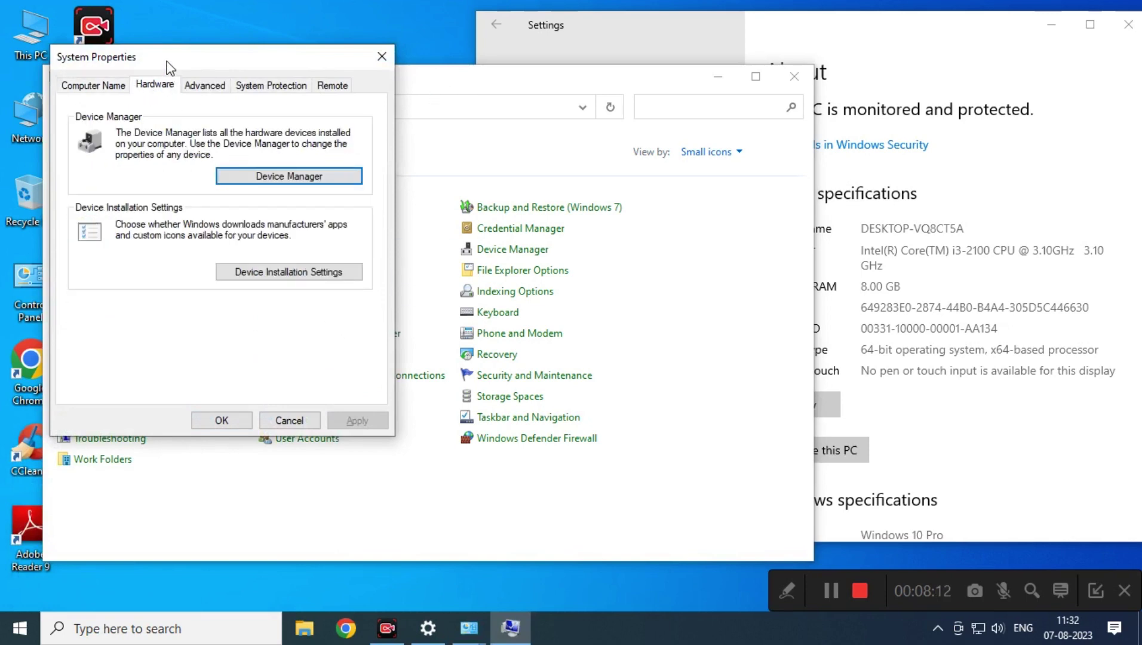
{"action": "left_click_drag", "start_coordinate": [167, 60], "coordinate": [345, 32]}
{"action": "left_click", "coordinate": [242, 57]}
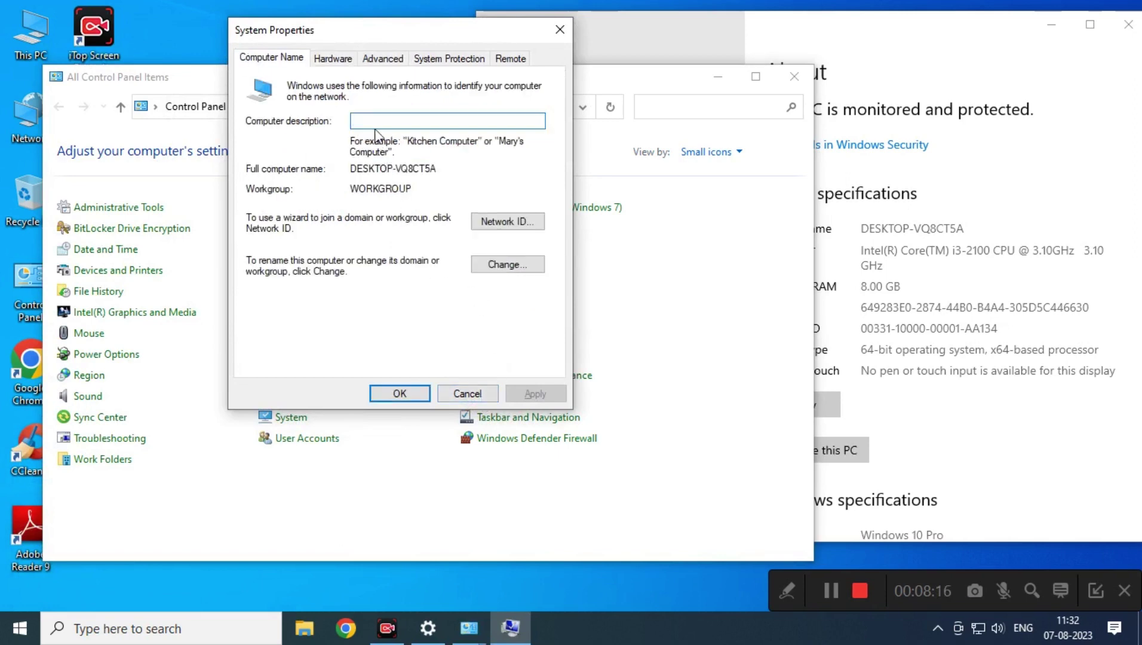
{"action": "left_click", "coordinate": [366, 59]}
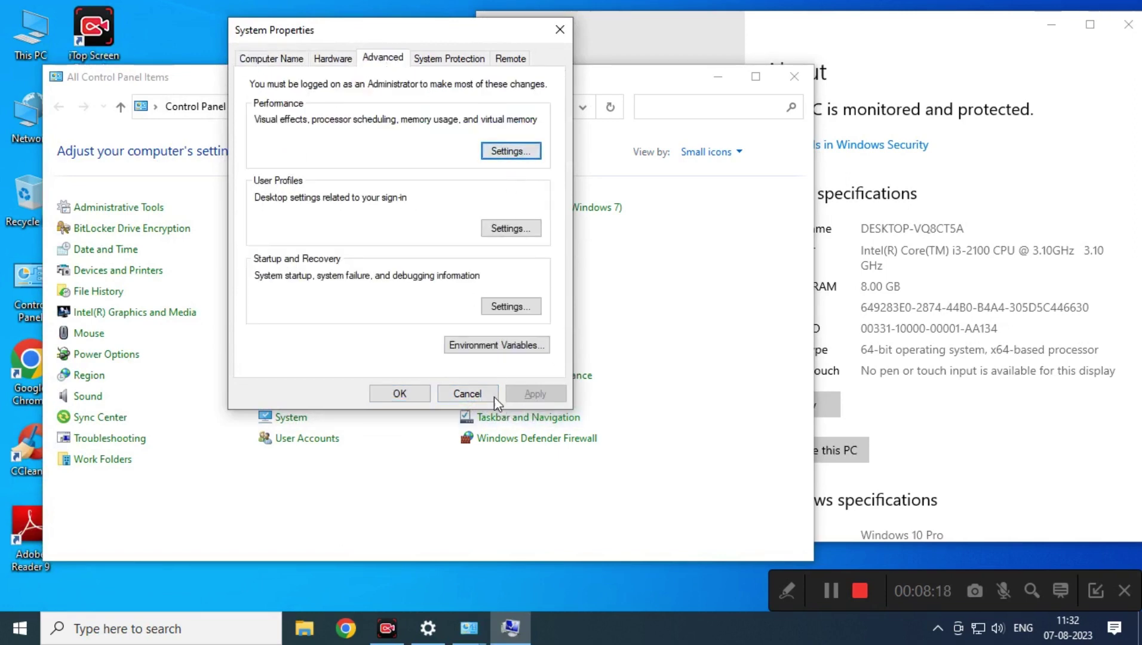
- Close System Properties without changes, and recall the sysdm.cpl command in the Run dialog before dismissing it
{"action": "left_click", "coordinate": [467, 394]}
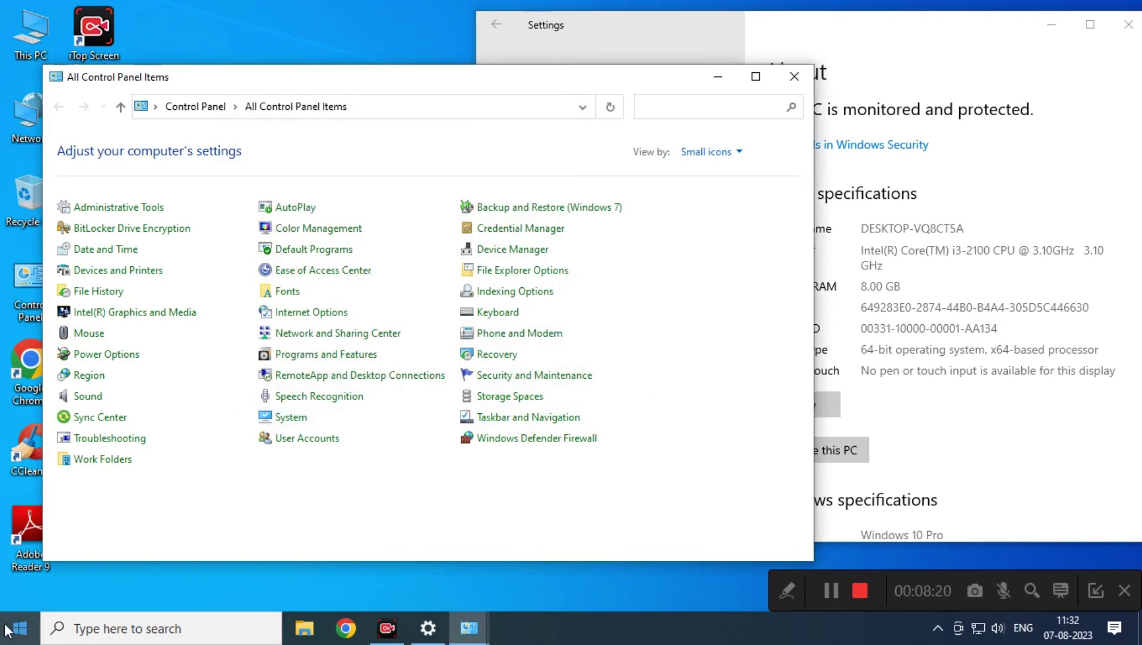
{"action": "key", "text": "super+r"}
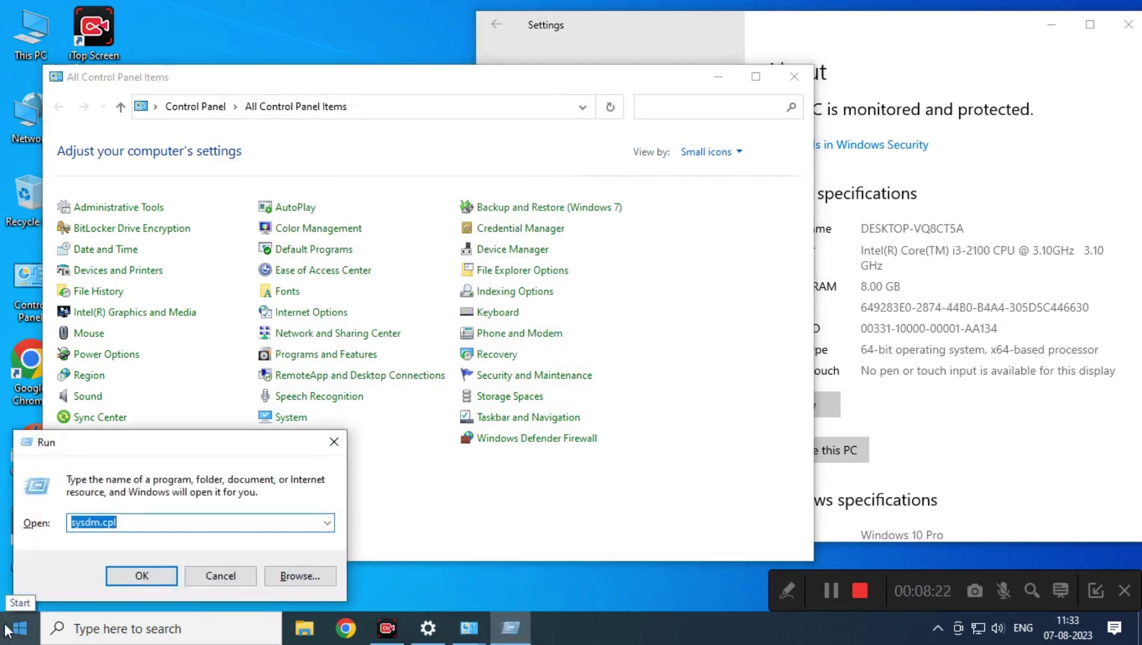
{"action": "left_click", "coordinate": [247, 577]}
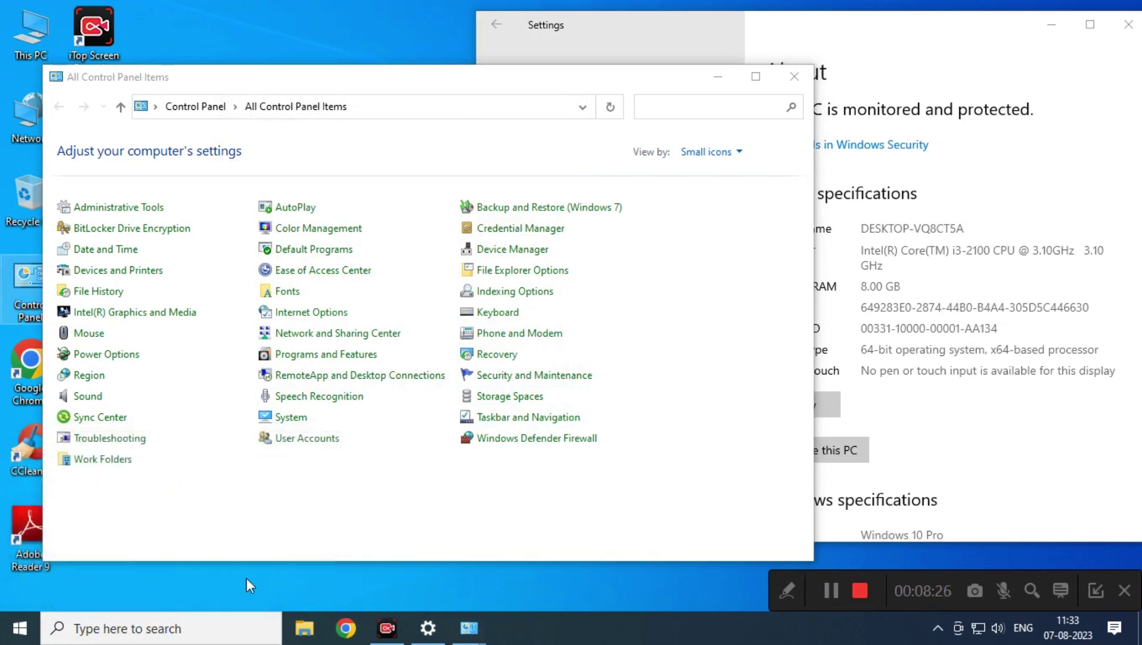